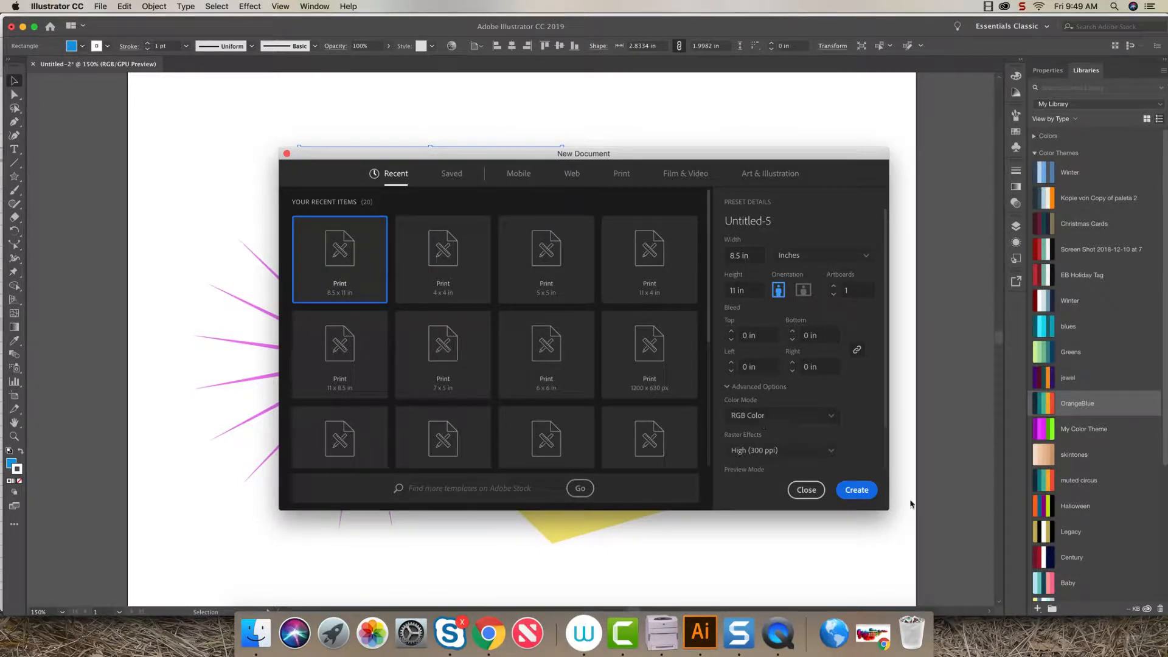
Create a new 8.5 x 11 in document and draw a square about 1.03 in wide just outside the artboard's upper-left corner.
click(853, 494)
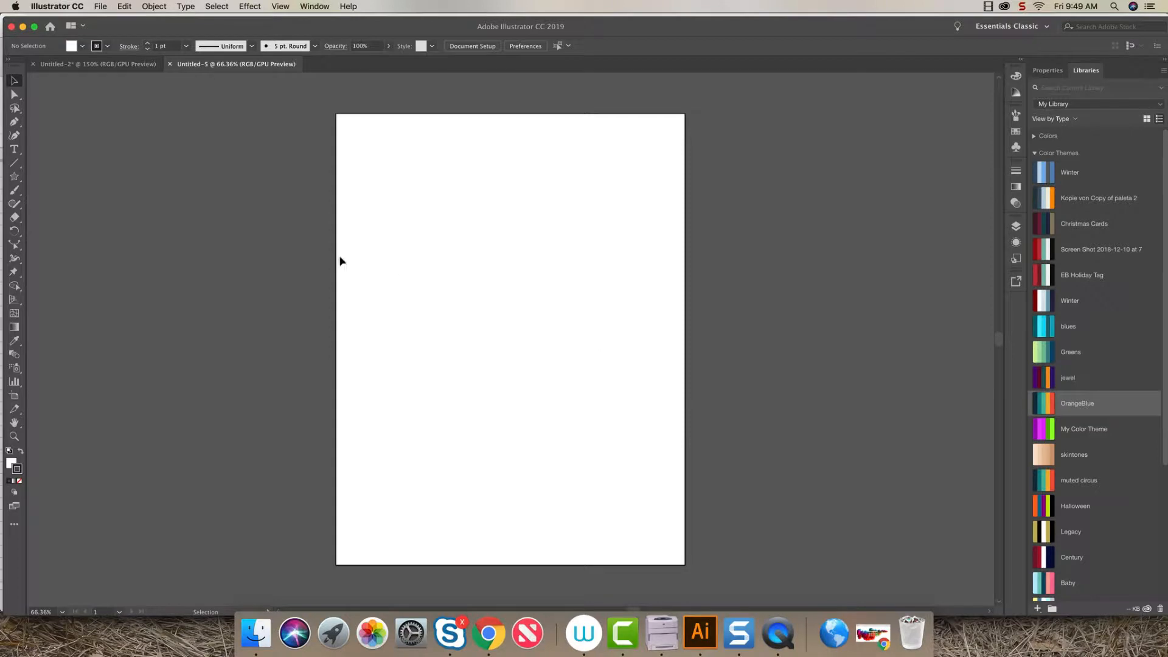
drag(14, 177, 74, 180)
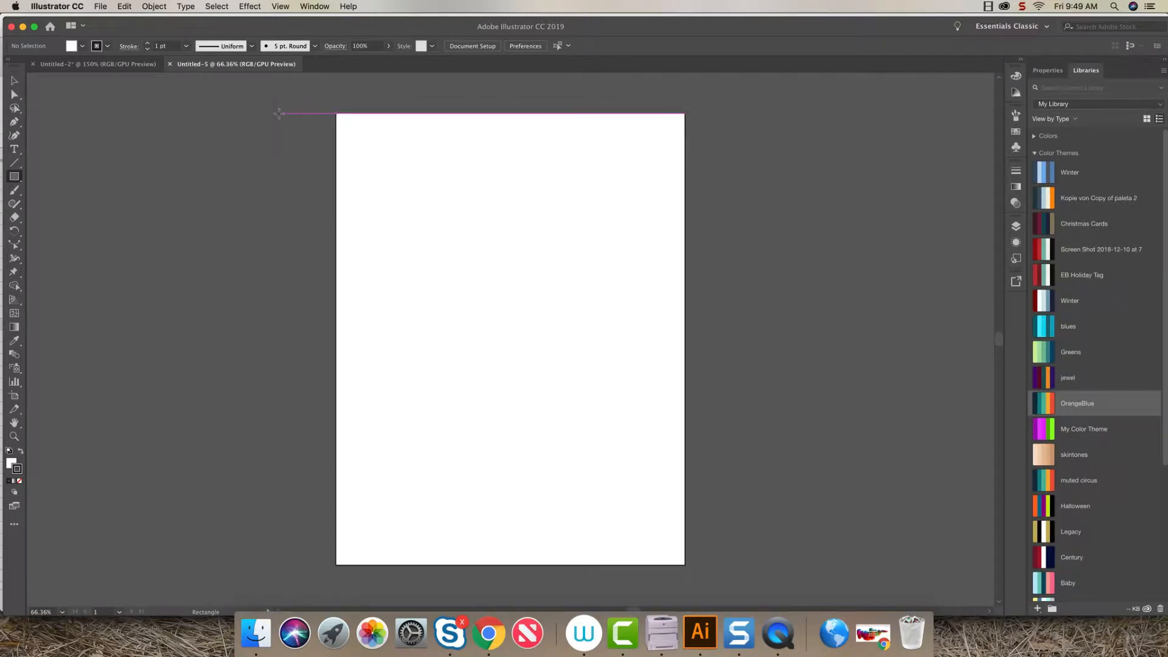
drag(278, 113, 321, 152)
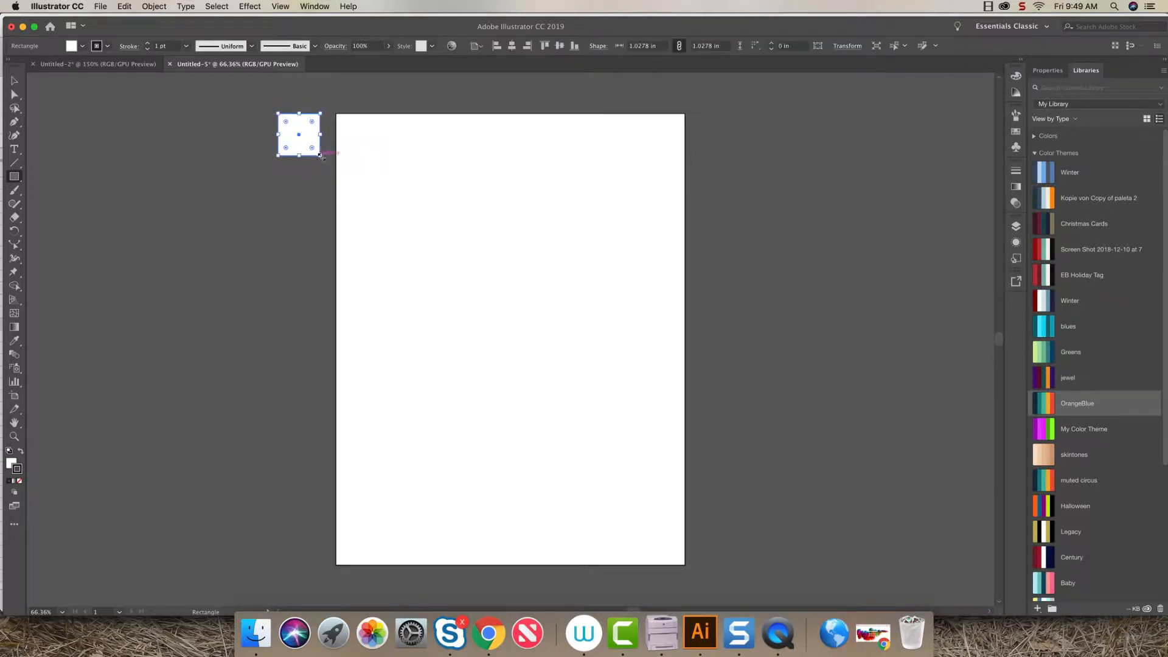
Remove the square's stroke and fill it with bright magenta, #ed0fdd.
click(19, 481)
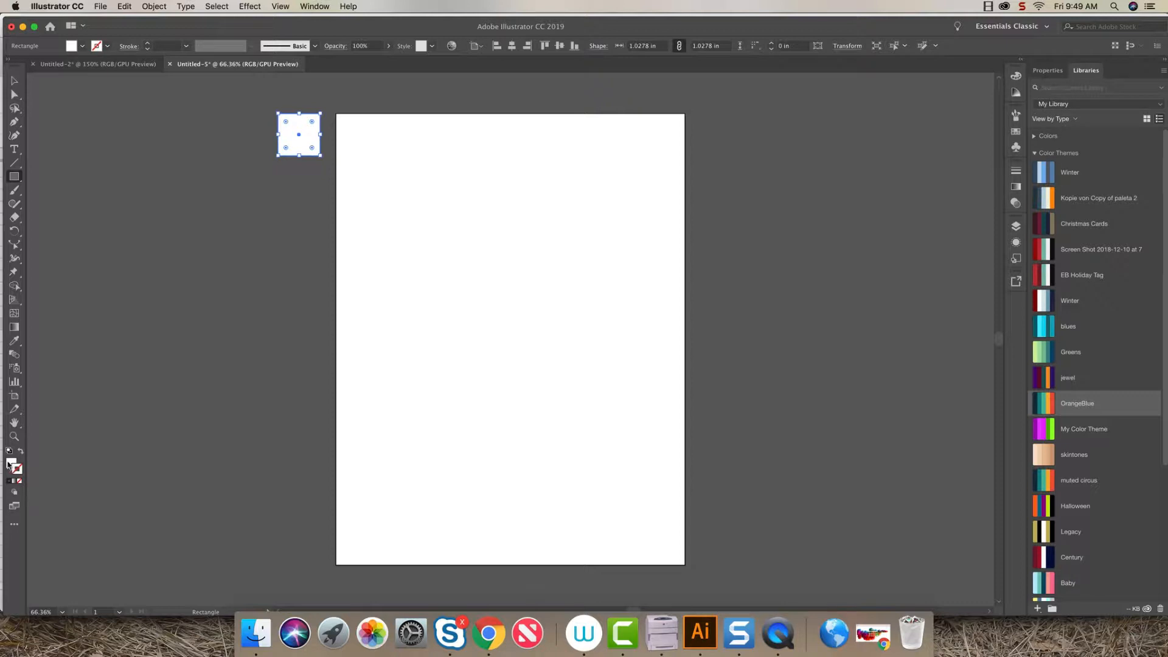
click(9, 464)
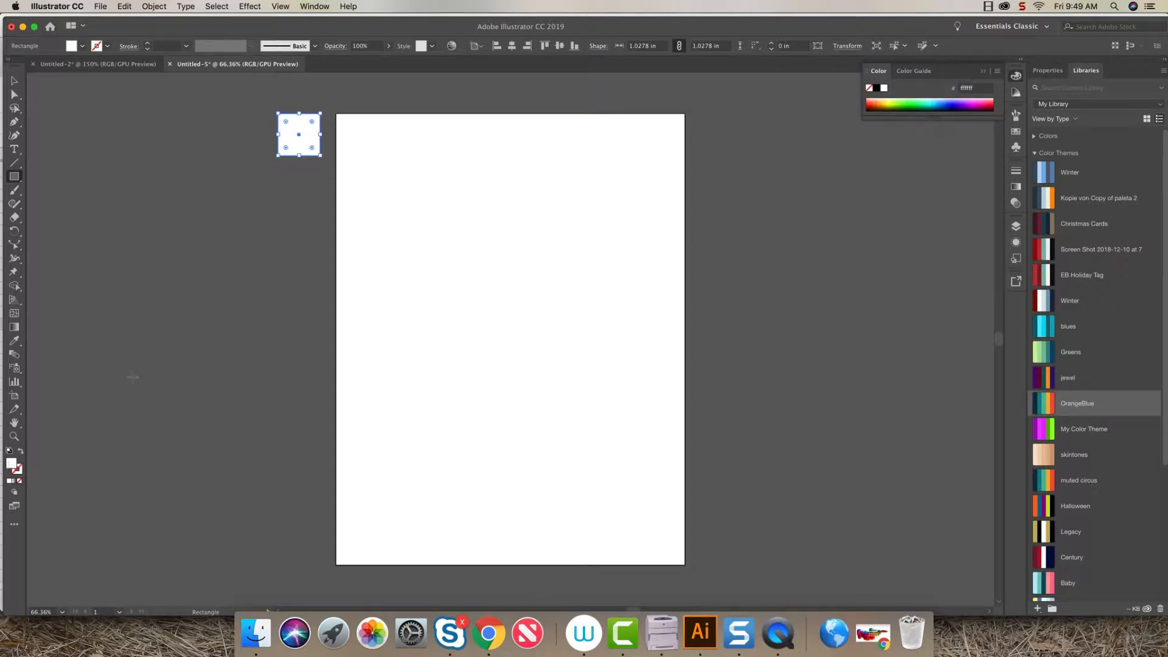
double_click(11, 464)
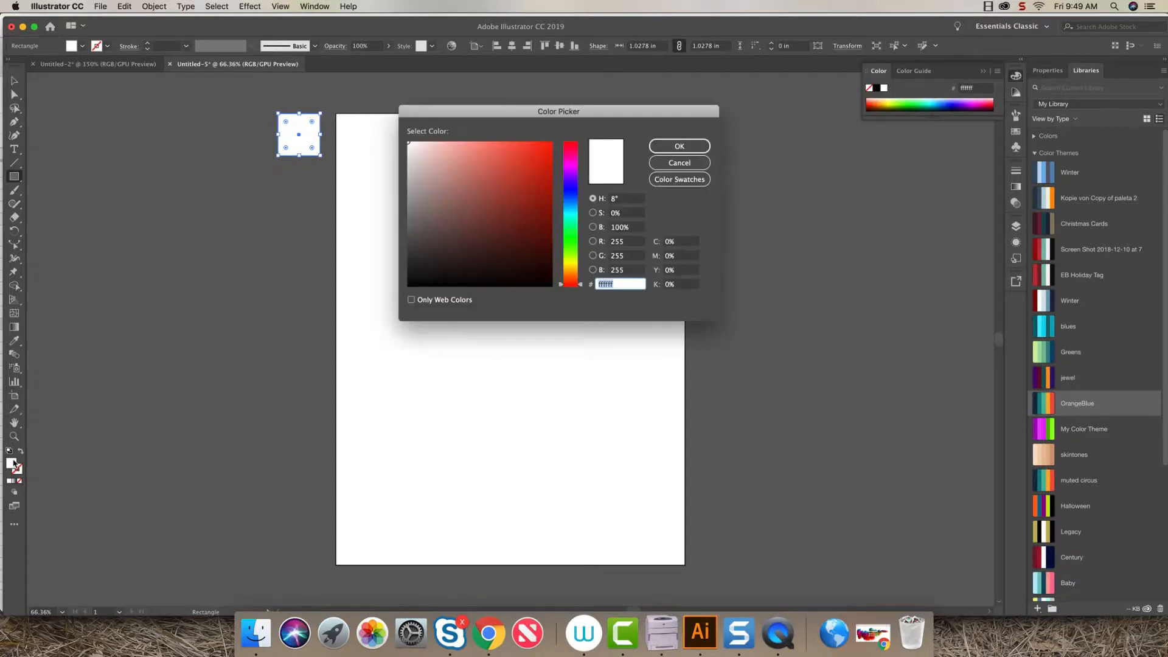
click(574, 164)
click(543, 151)
click(668, 145)
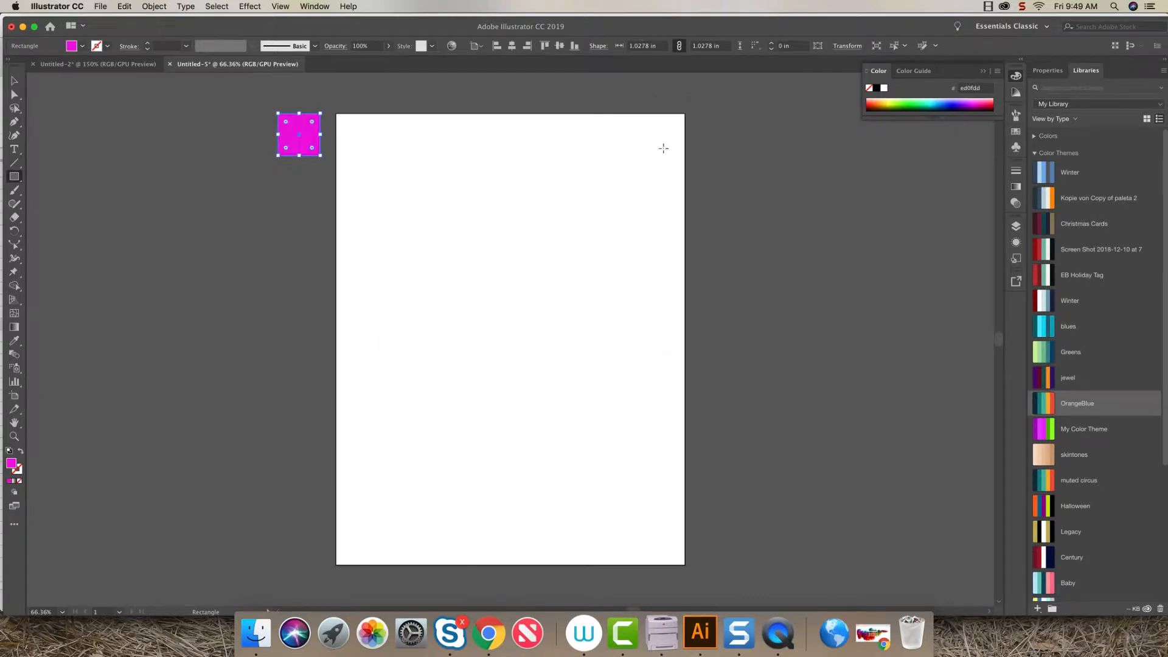
click(14, 81)
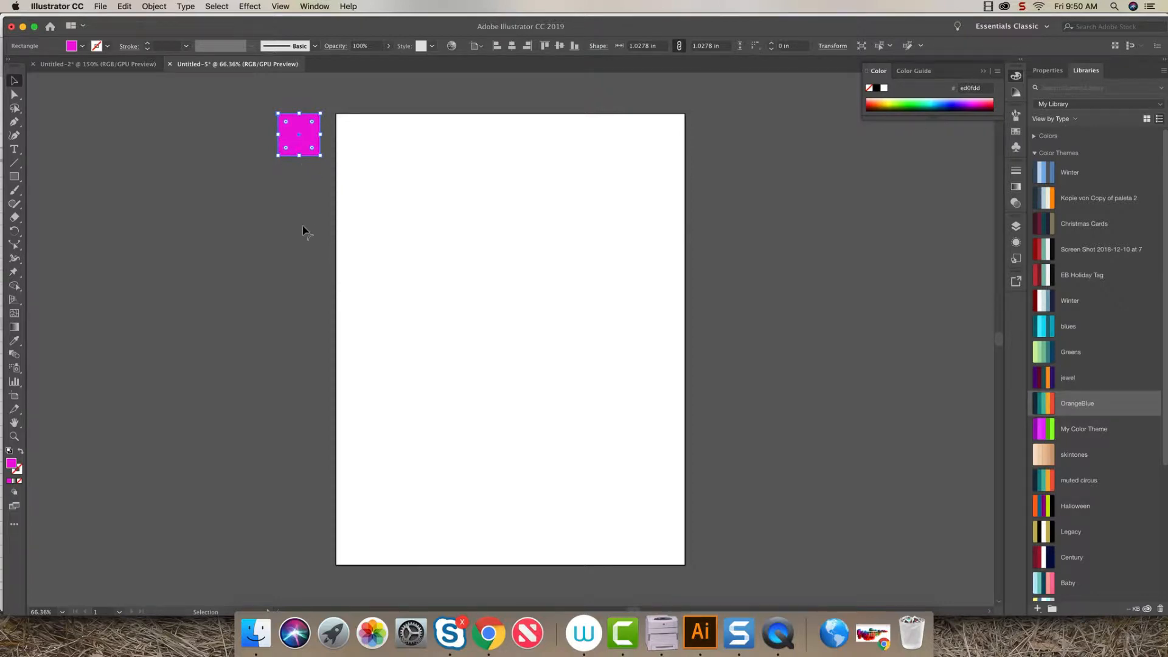
Switch to Chrome and open color.adobe.com, with the browser window moved up into full view.
click(491, 630)
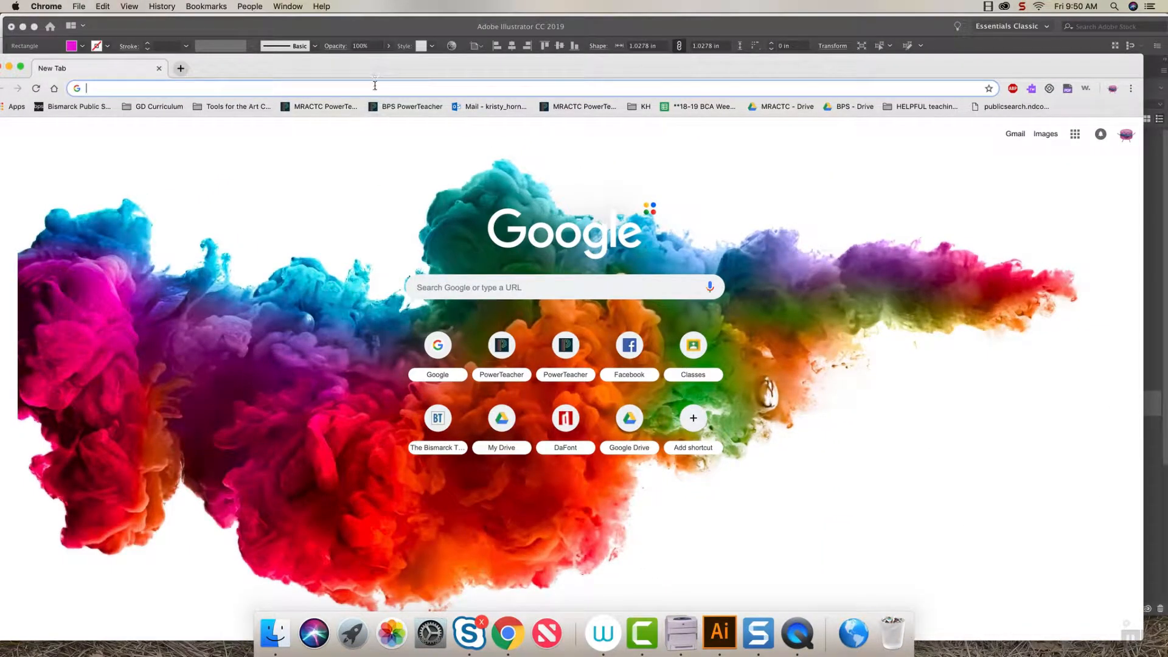
text(color.adobe.com)
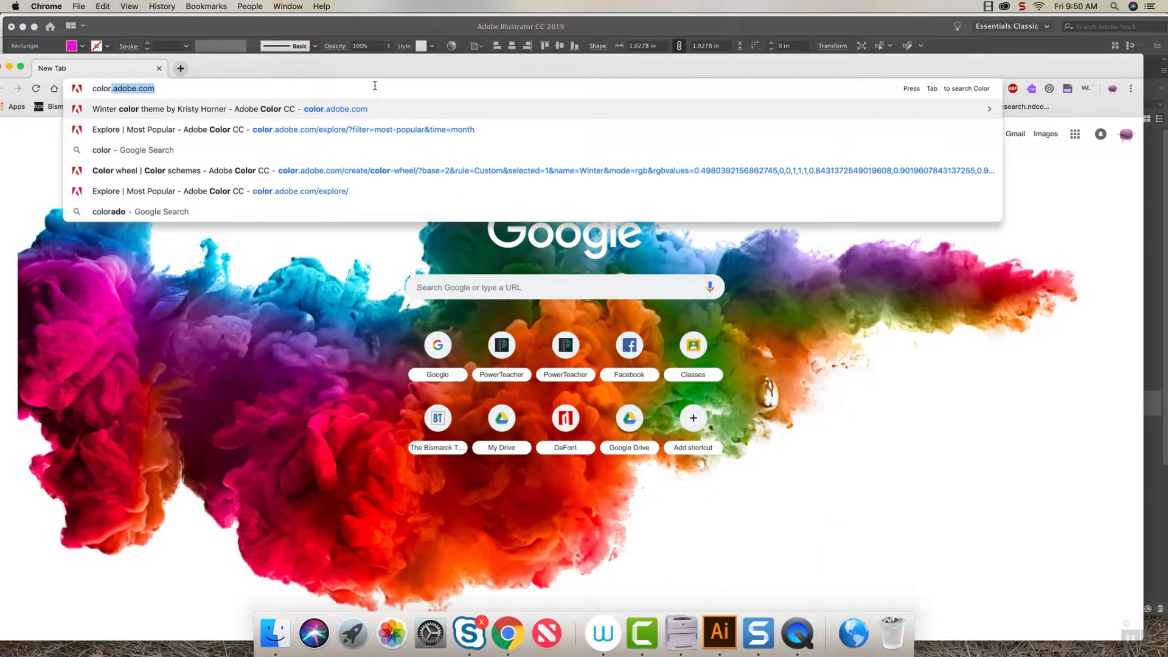
key(Return)
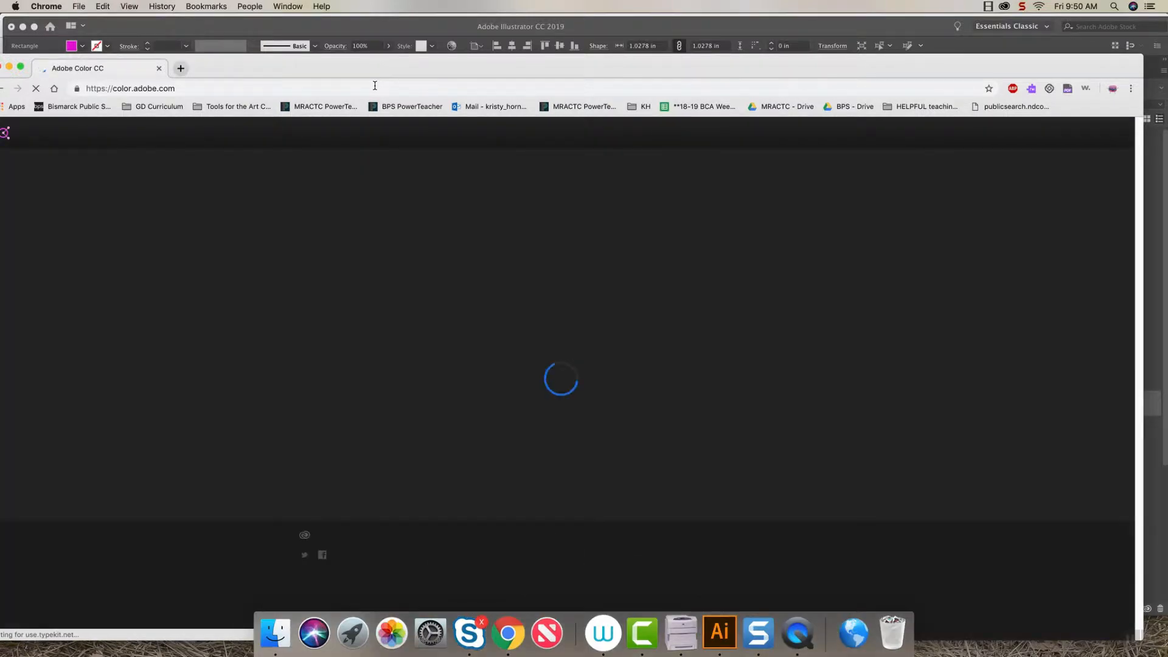
drag(401, 55, 402, 28)
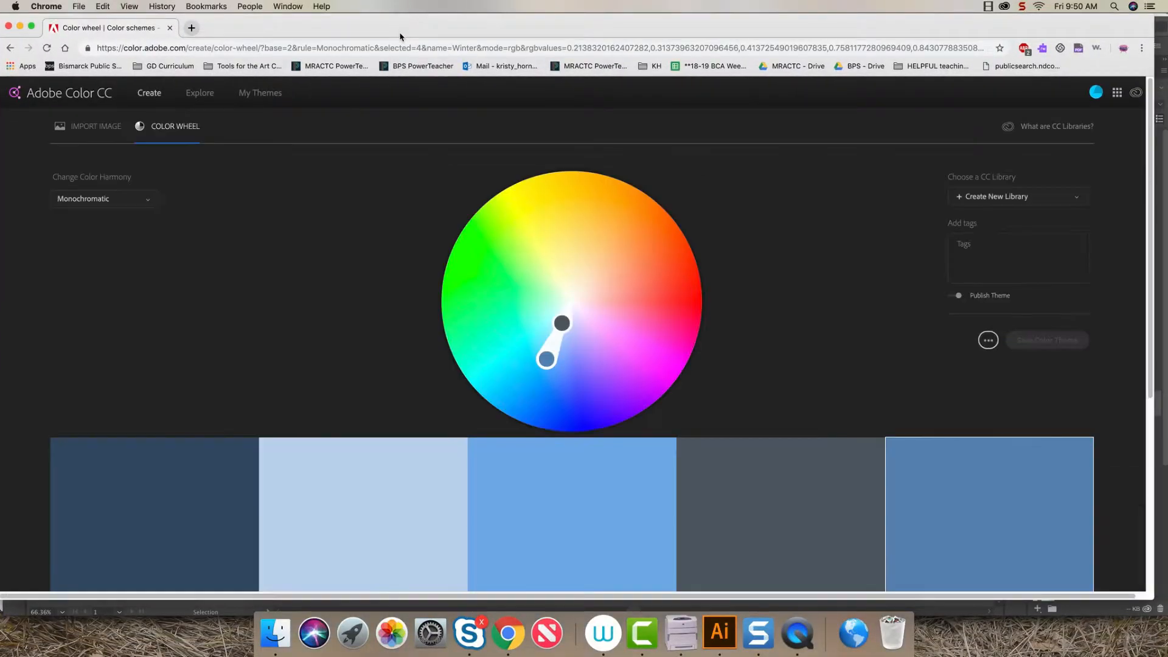
Explore the most popular Adobe Color themes and save Obey-Earth-crisis to My Library under its existing name.
click(201, 95)
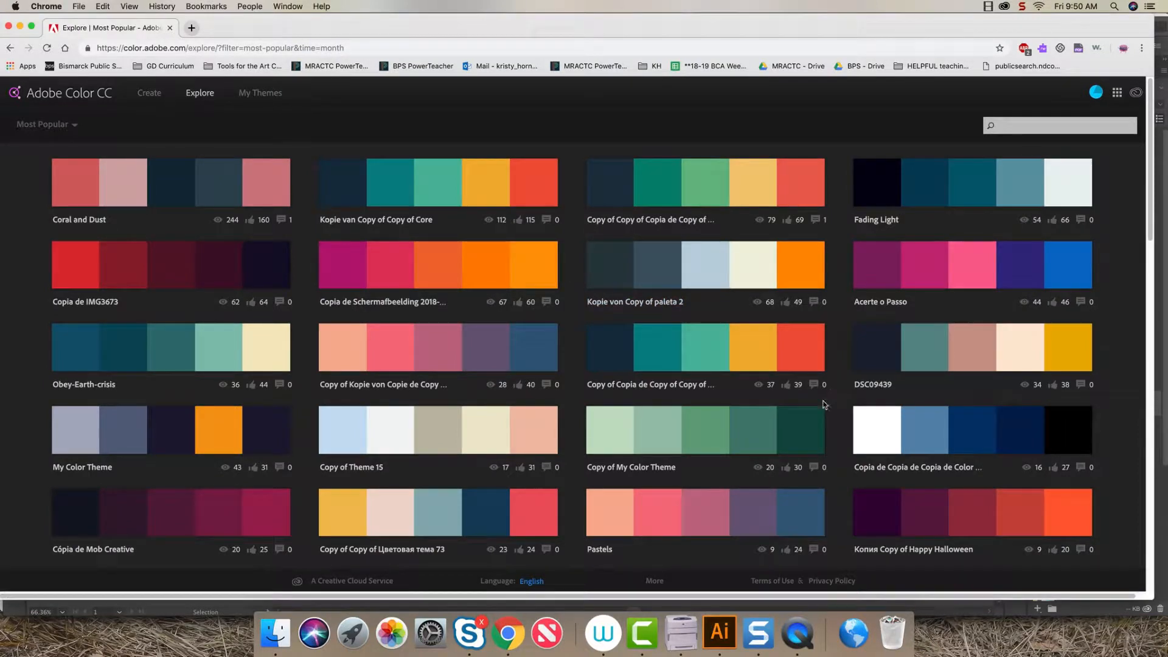
scroll(823, 405, down, 5)
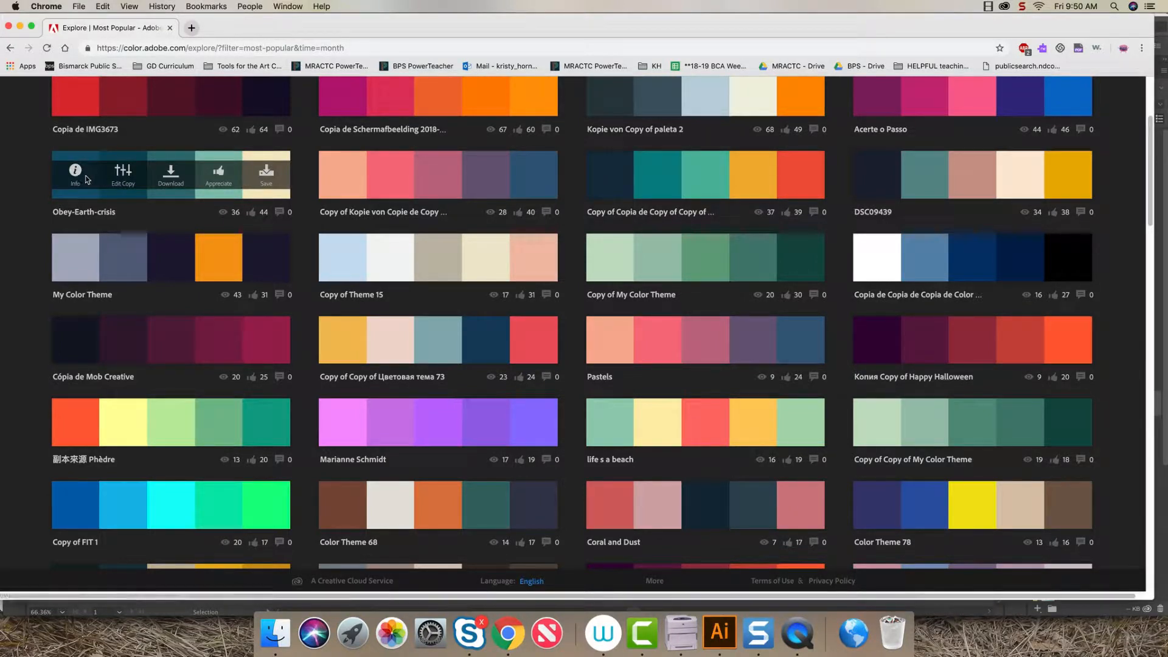
click(270, 177)
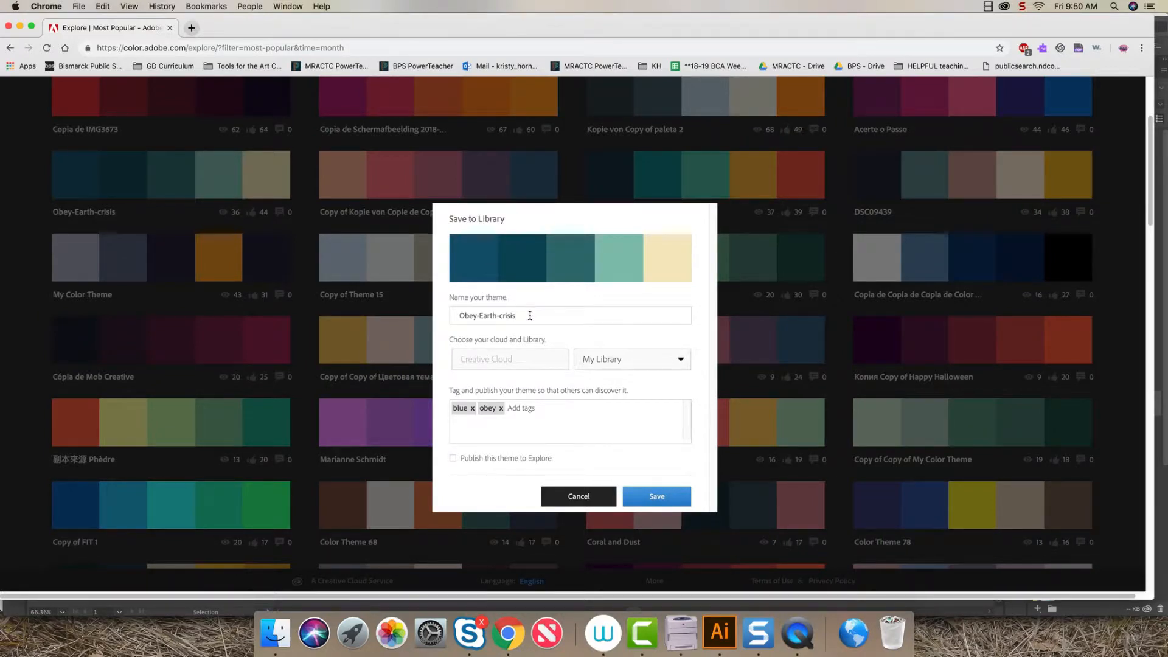
click(658, 498)
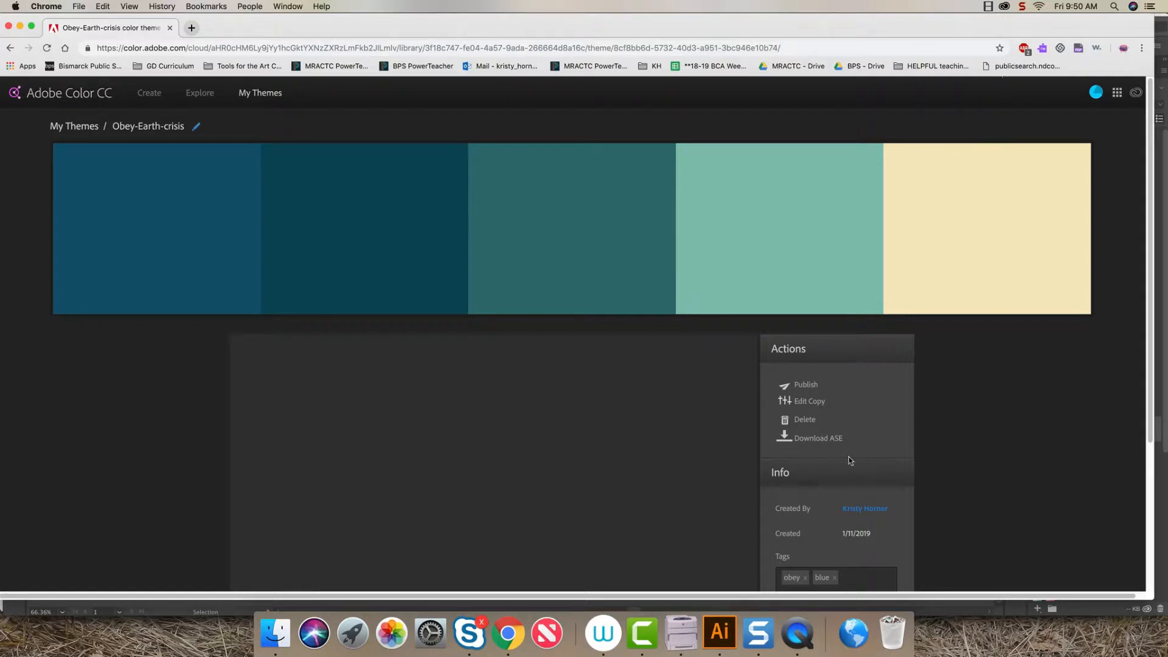
Switch back to Illustrator and duplicate the magenta square downward into an evenly spaced column of five squares.
click(728, 641)
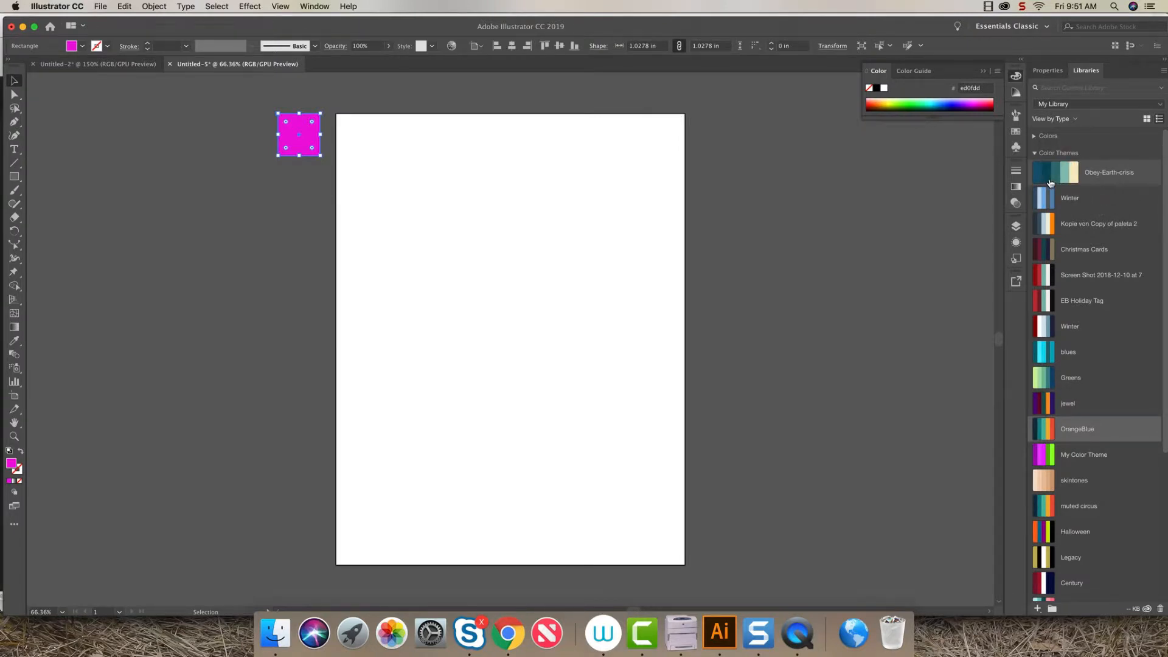
mouse_move(1050, 183)
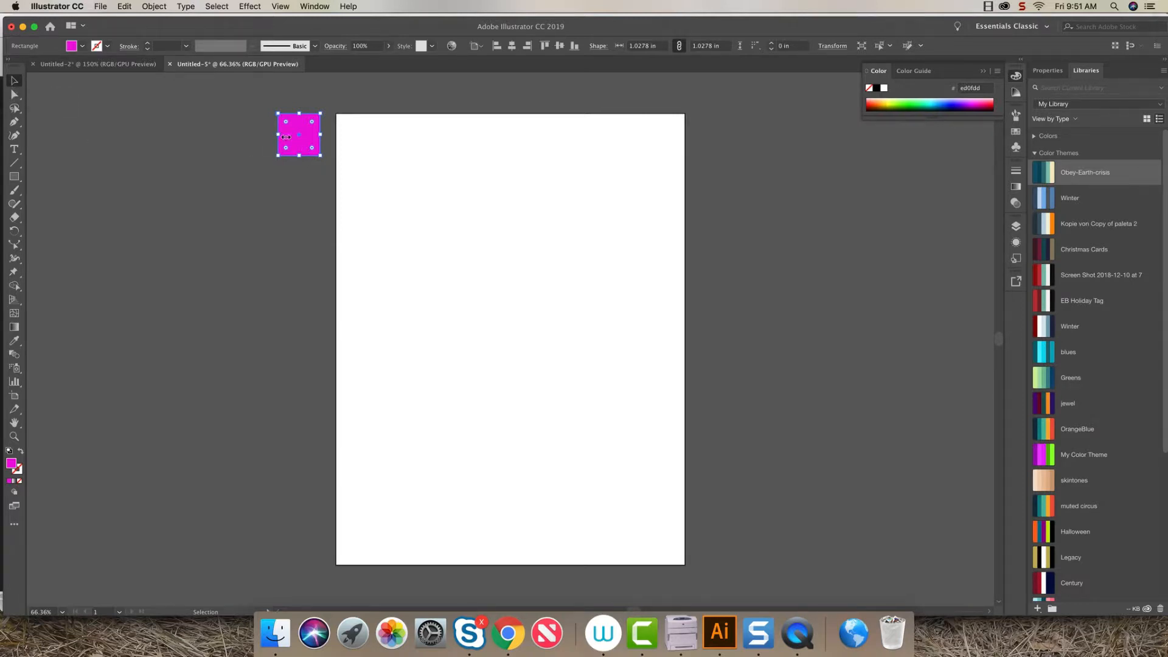
drag(301, 145, 296, 187)
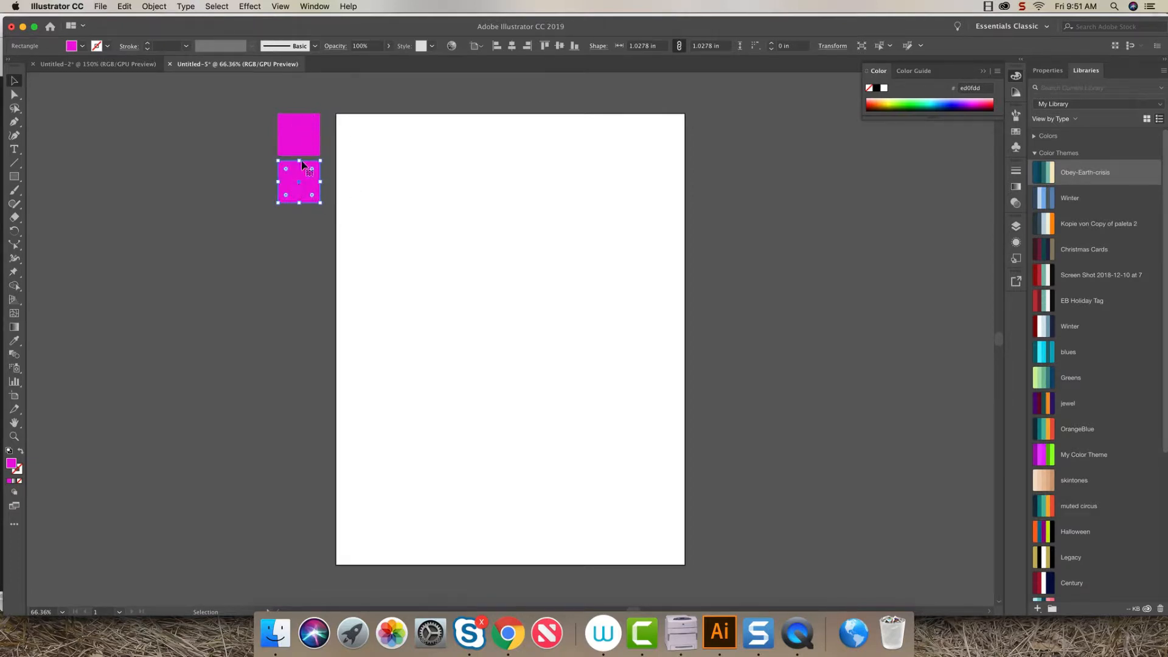
click(297, 140)
click(301, 181)
drag(301, 186, 299, 323)
click(220, 207)
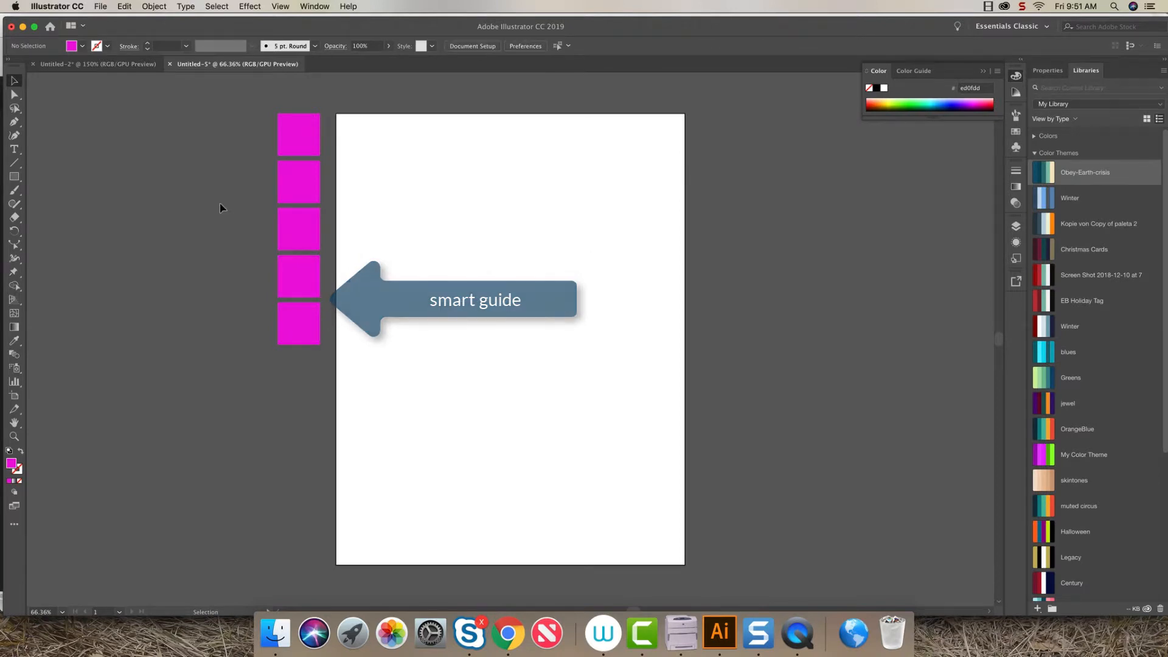
Fill the five squares from top to bottom with the five Obey-Earth-crisis theme colors in order, one color per square.
click(291, 150)
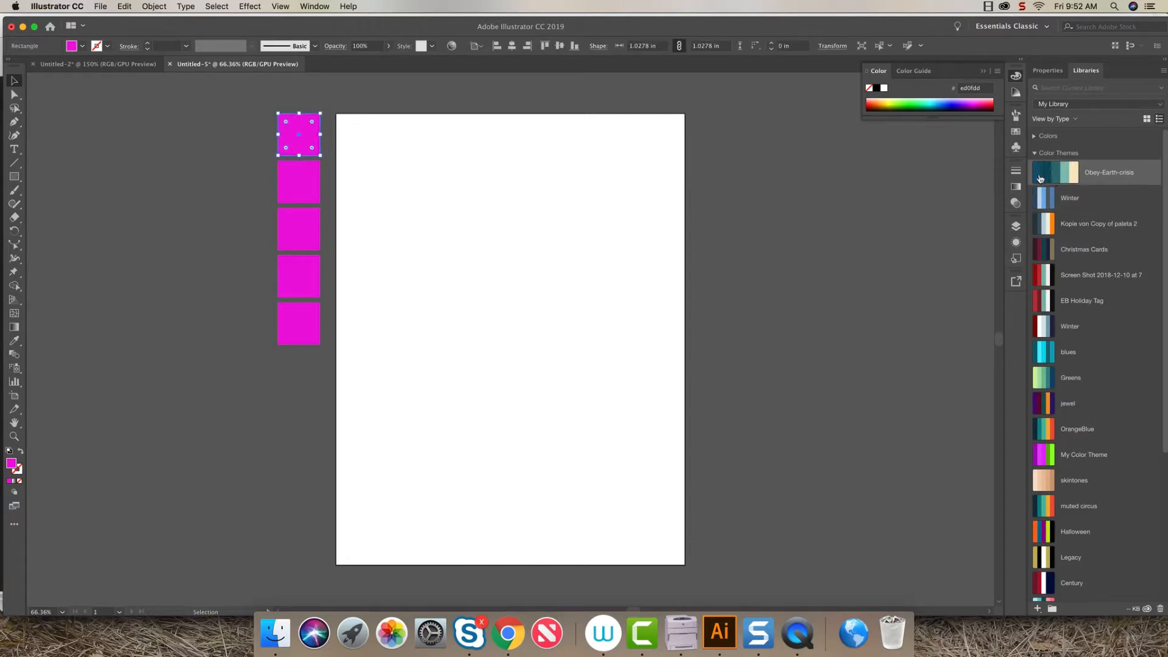
click(1038, 179)
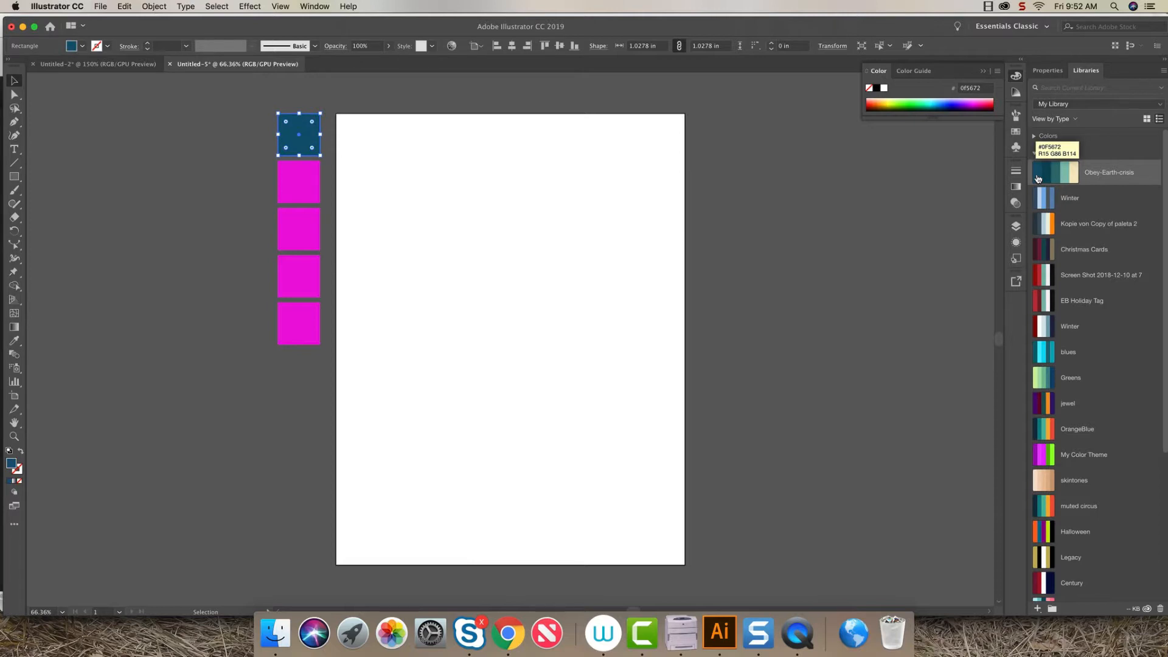
click(300, 196)
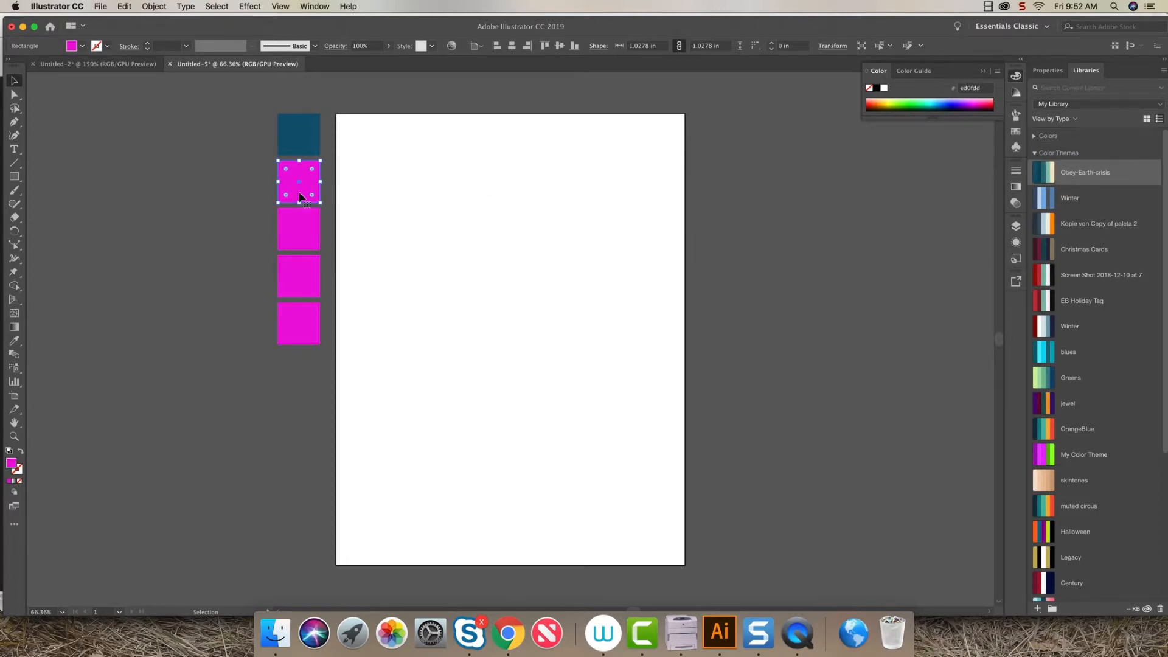
click(1047, 180)
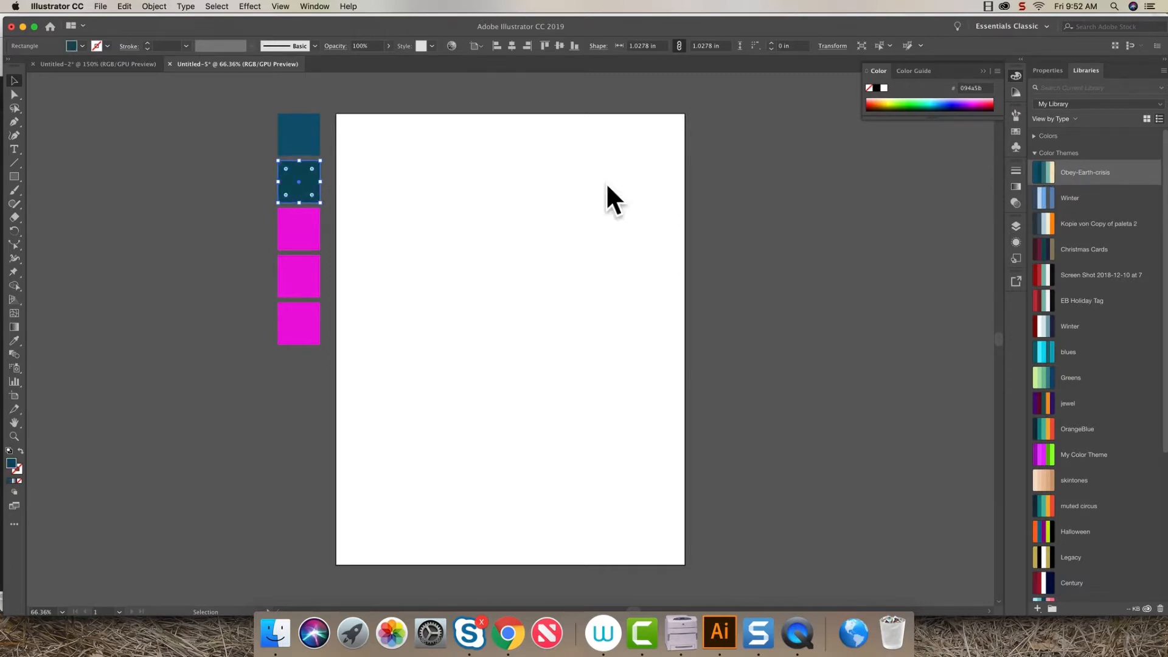
click(295, 229)
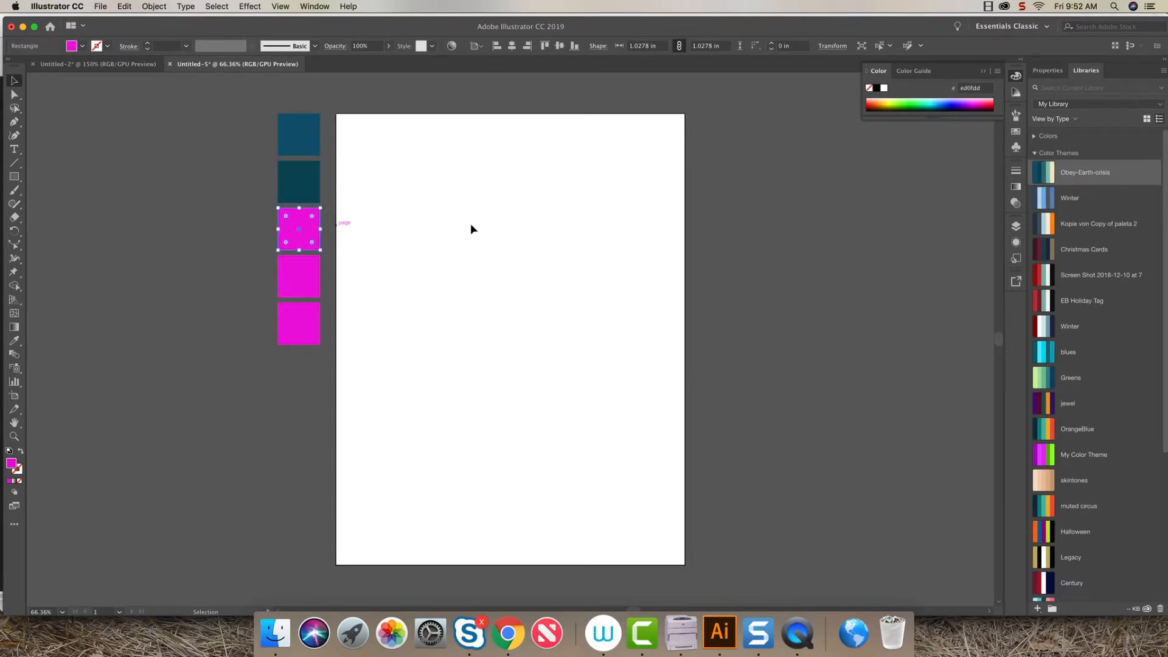
click(1058, 180)
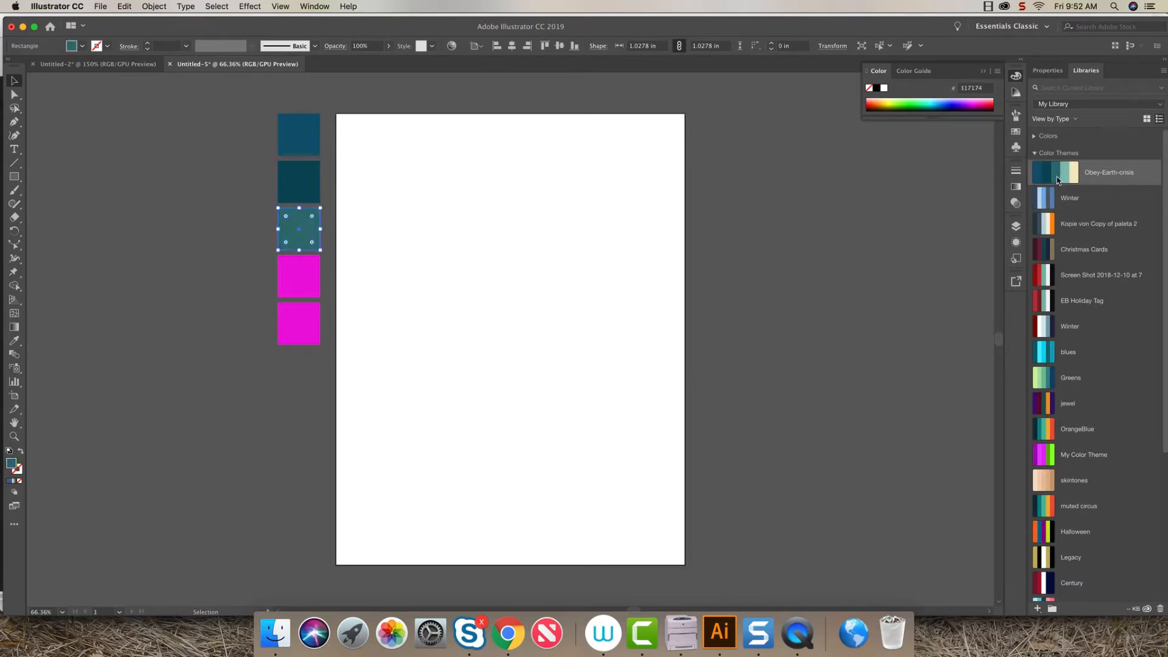
click(292, 286)
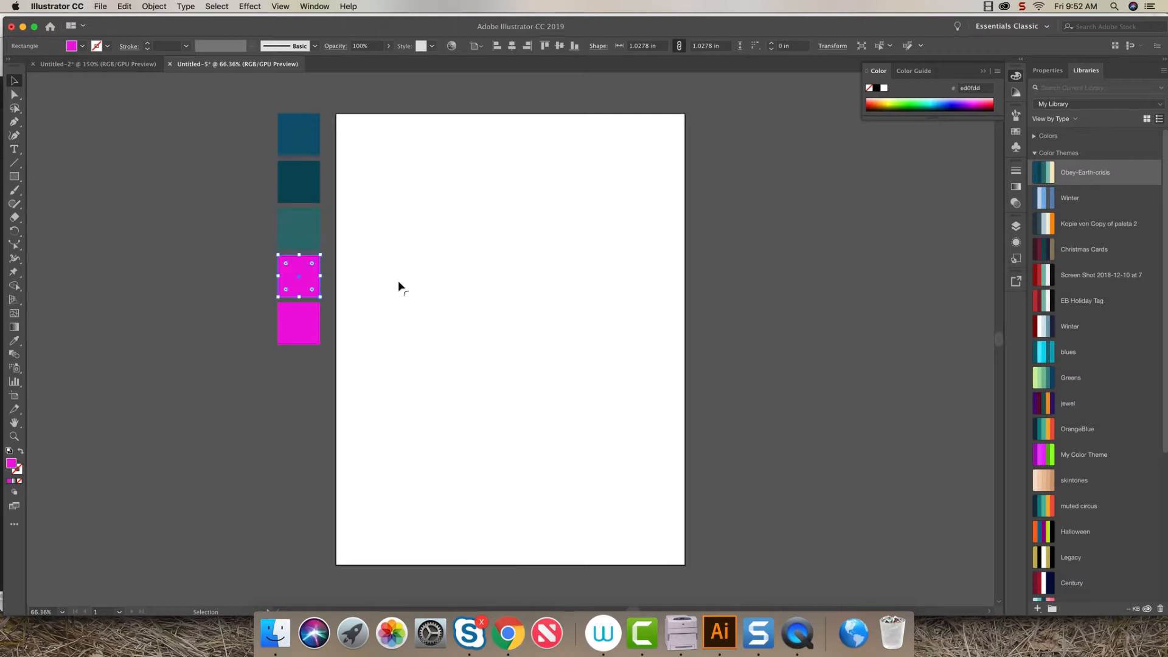
click(1067, 180)
click(307, 327)
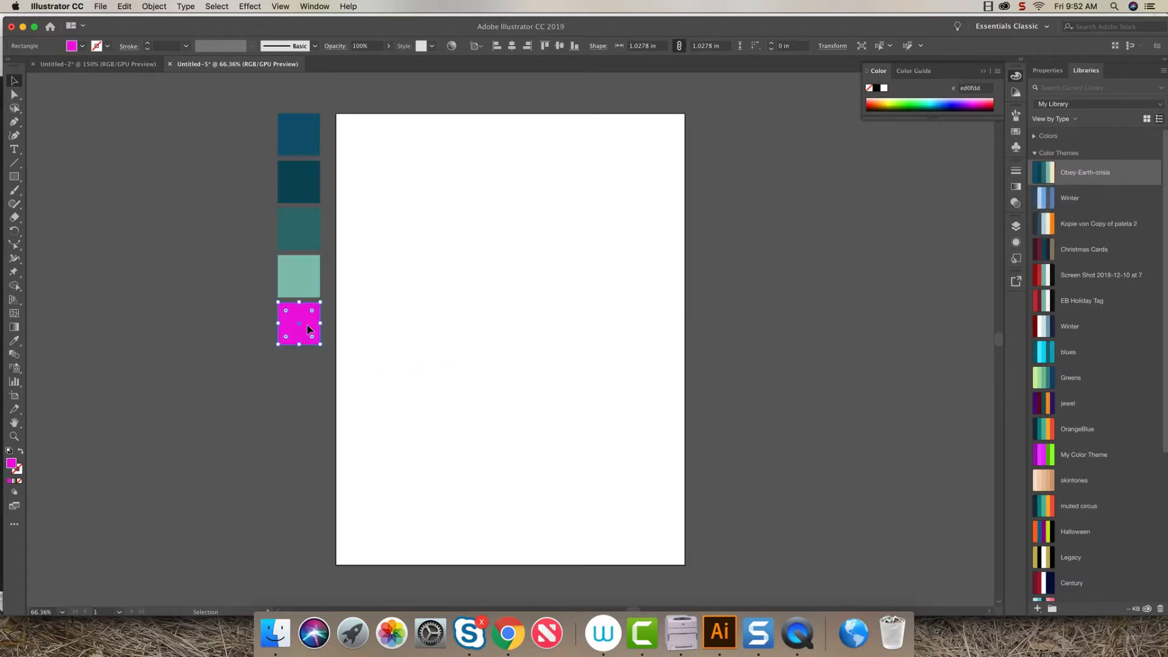
mouse_move(1038, 177)
click(1073, 172)
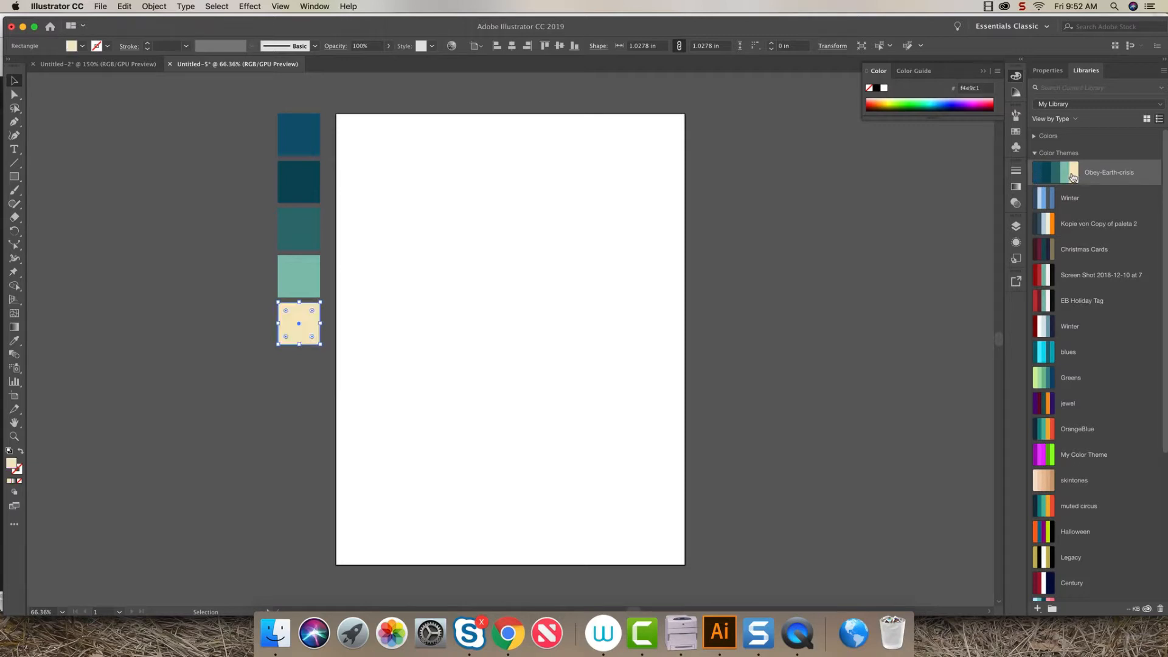
click(152, 170)
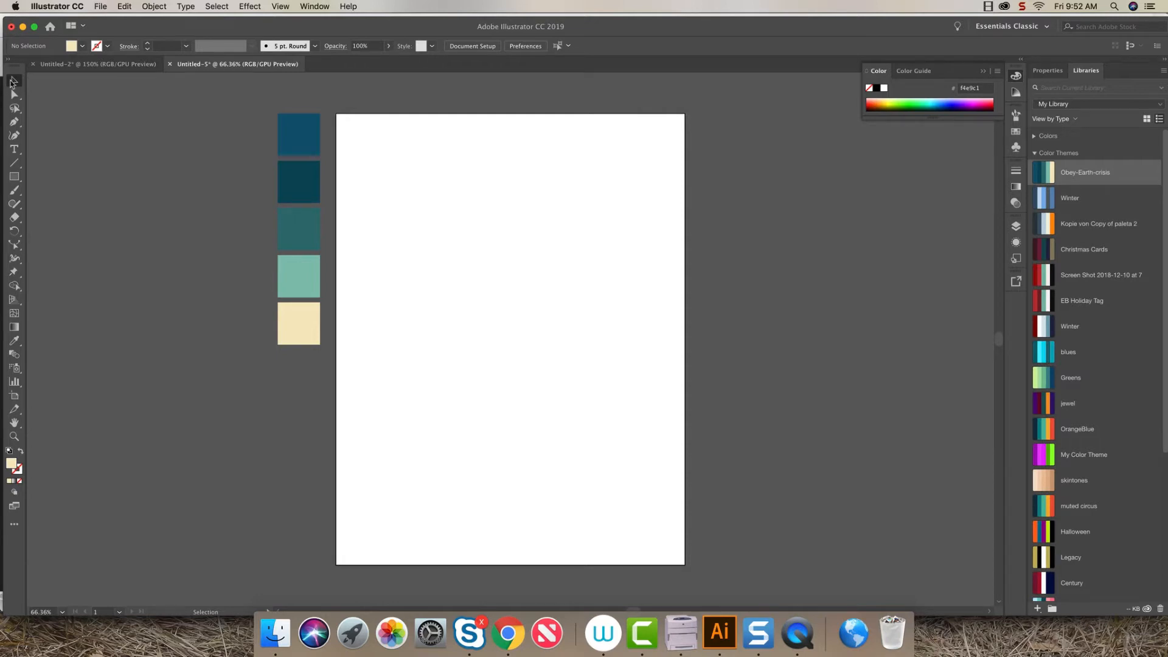
Create a swatch color group named Collage from the five selected squares, with process colors converted to global and tint swatches included.
drag(265, 108, 328, 374)
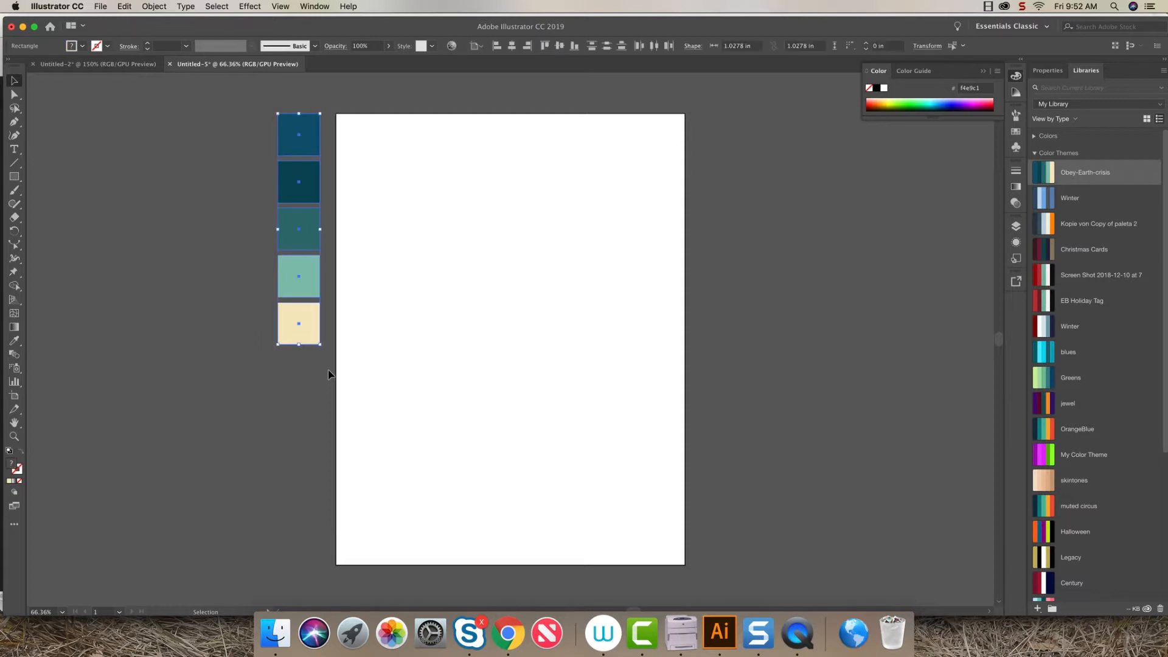
click(1015, 134)
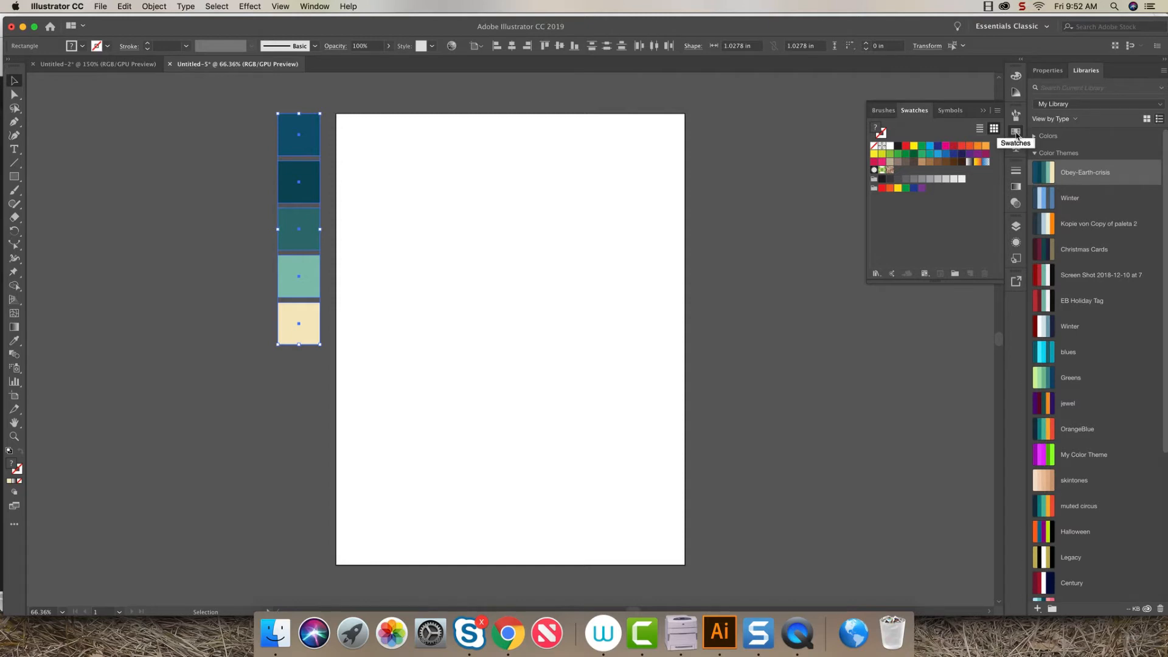
click(314, 6)
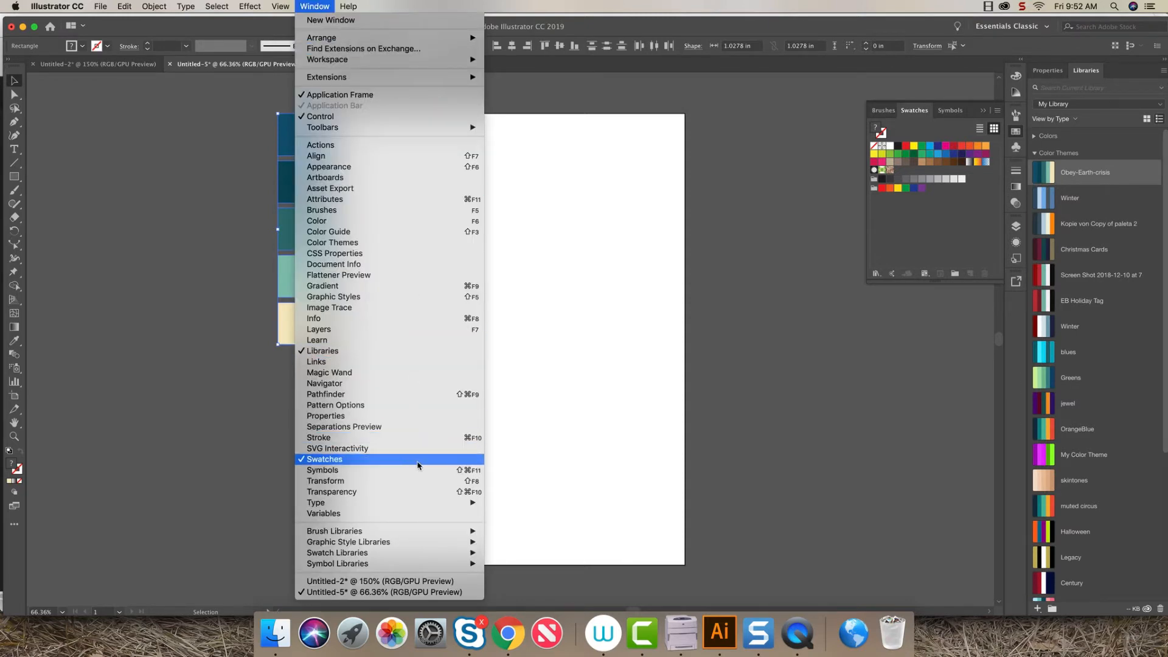
click(927, 233)
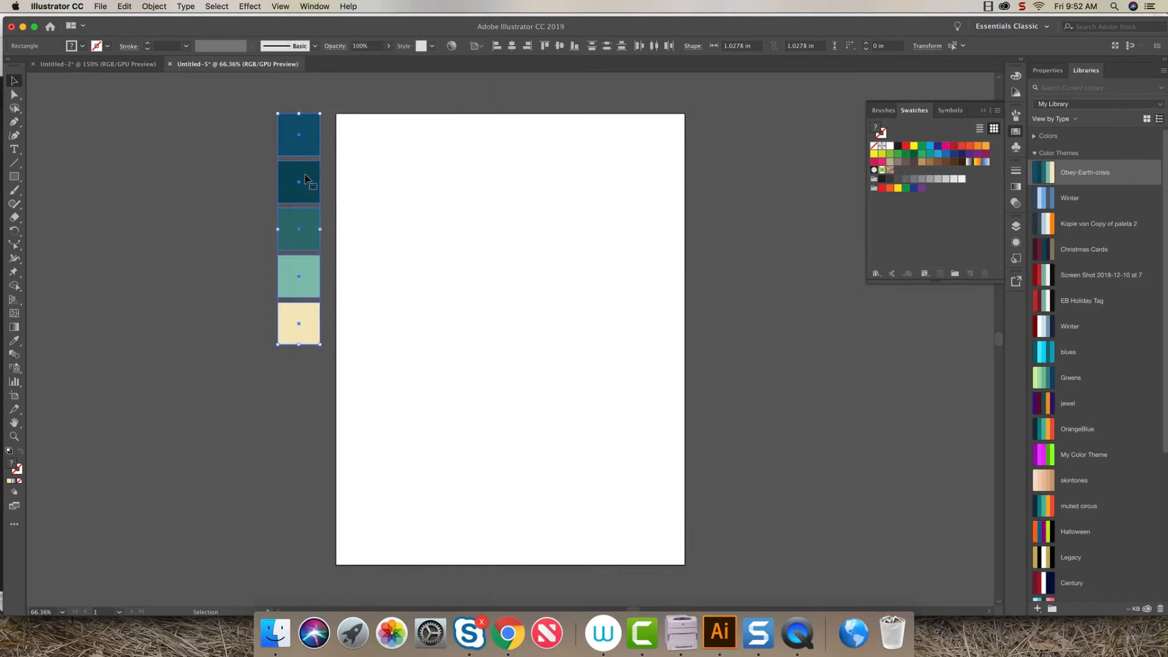
click(954, 275)
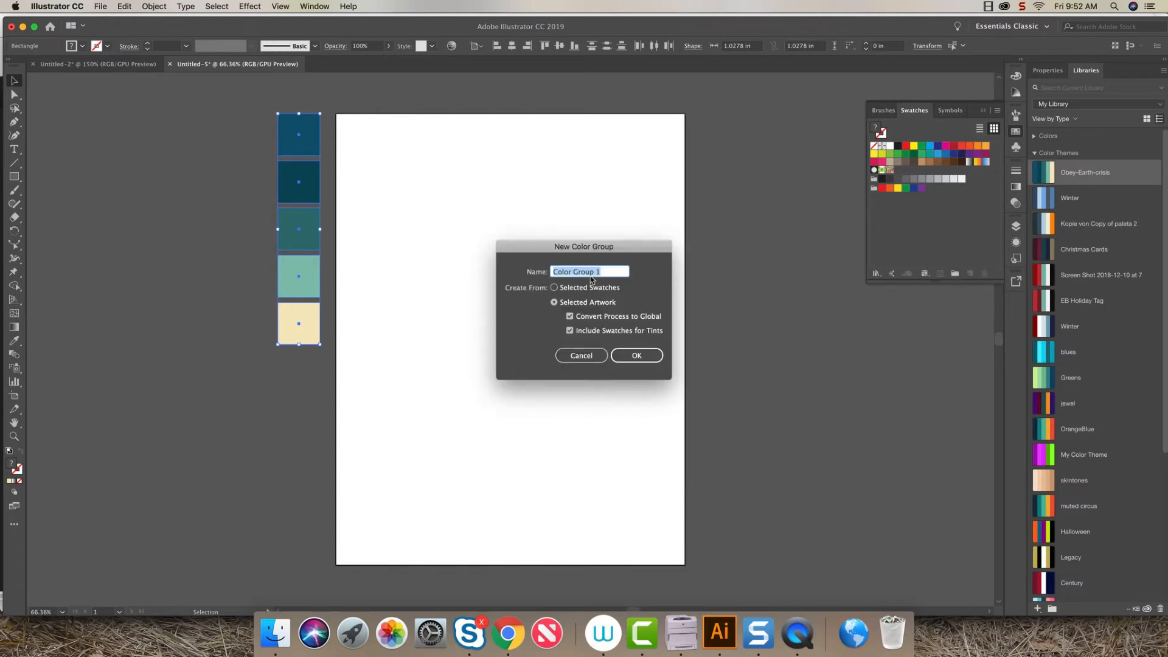
text(Collage)
click(637, 356)
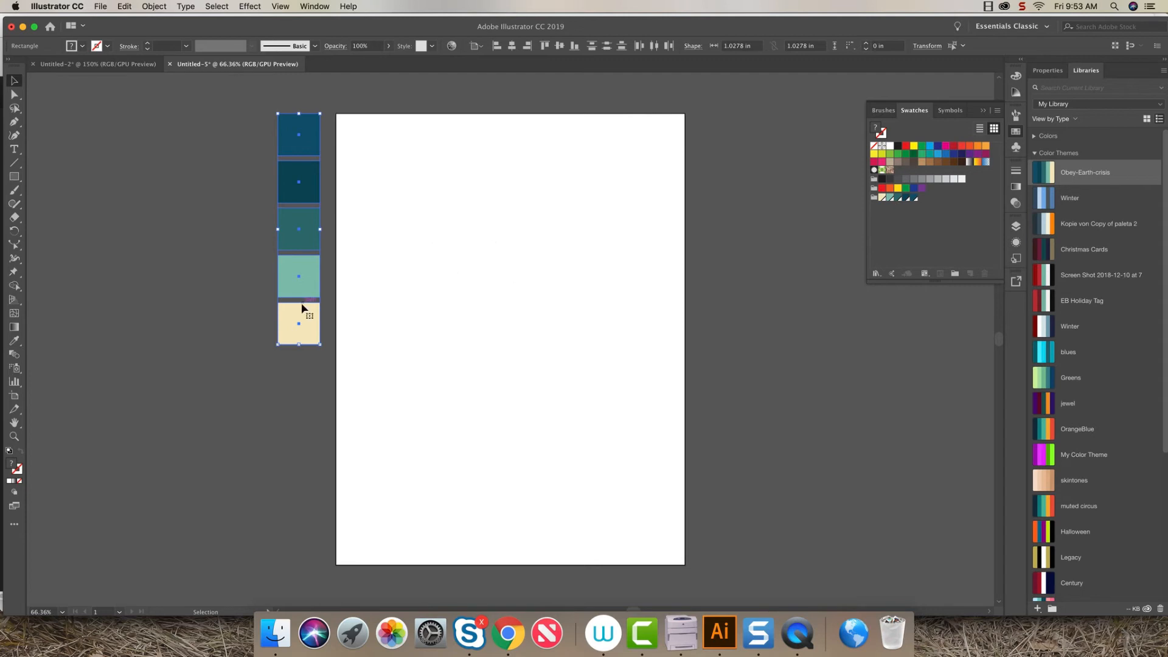
Give the cream square at the end of the column a white (ffffff) stroke.
click(291, 358)
click(295, 323)
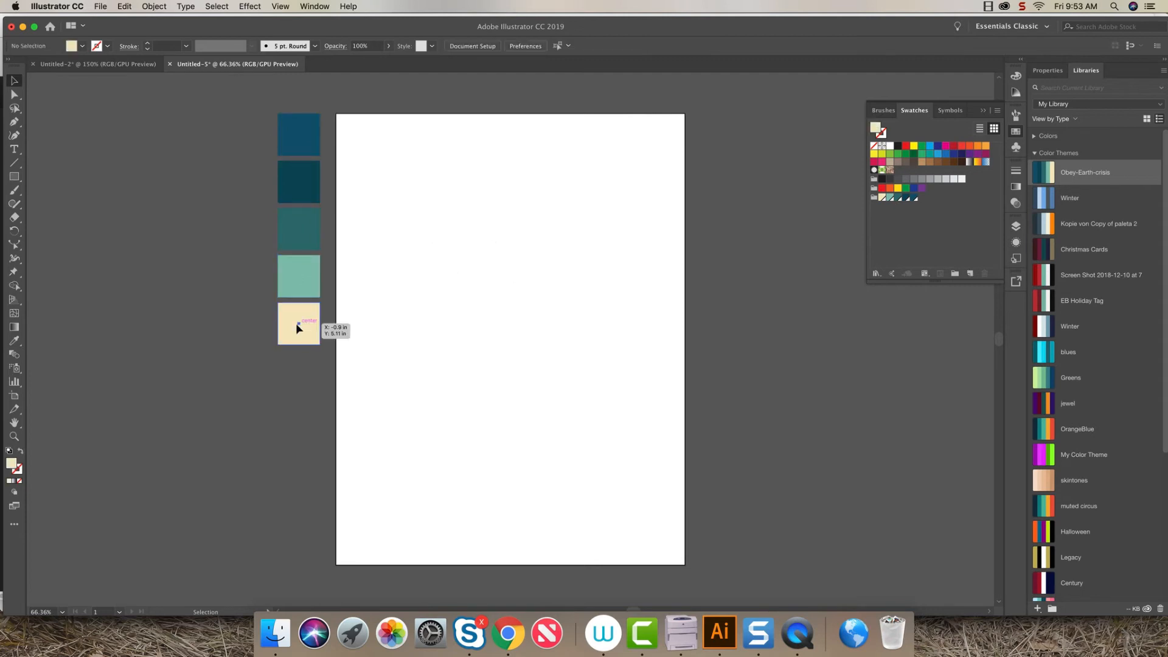
click(21, 472)
double_click(21, 471)
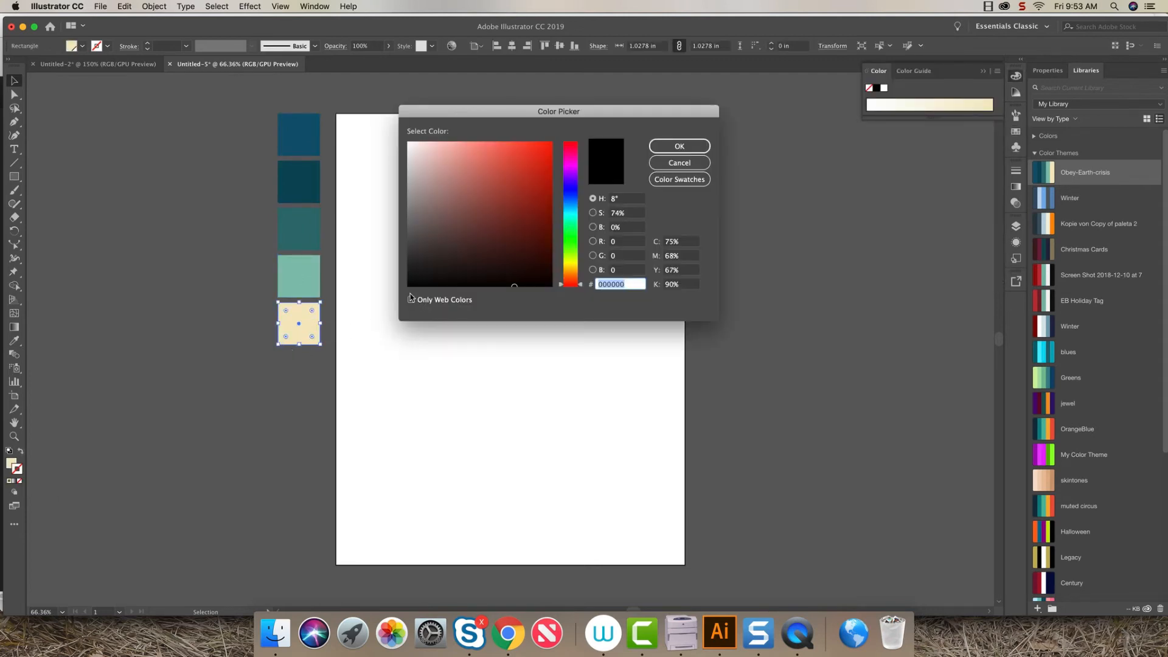
text(ffffff)
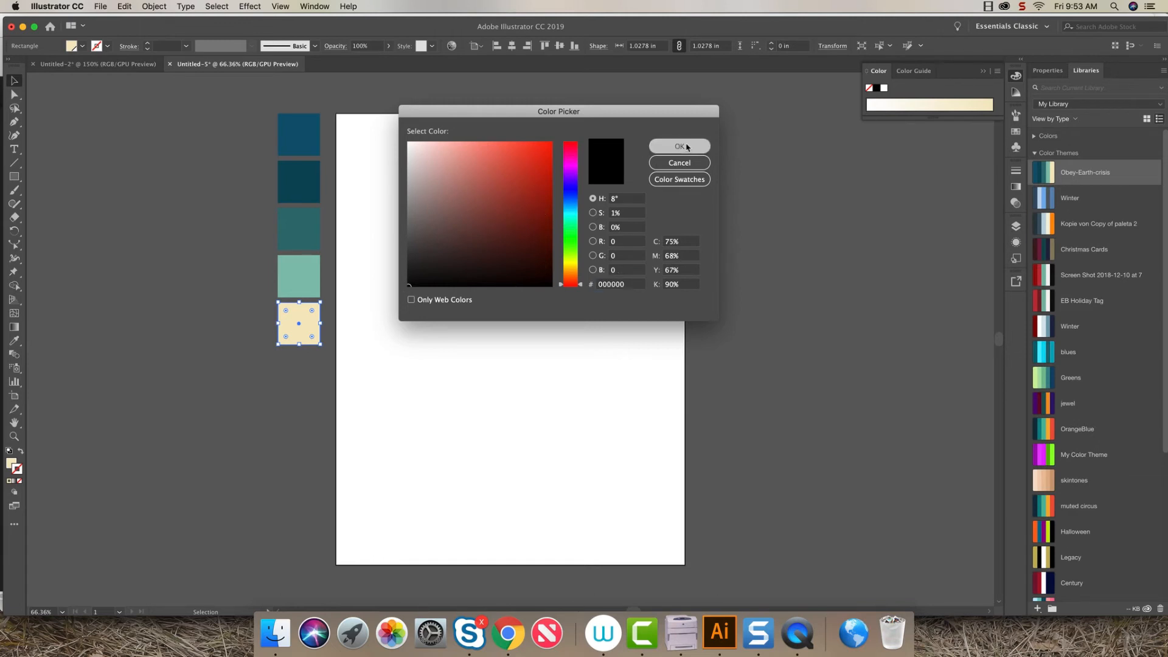
click(685, 146)
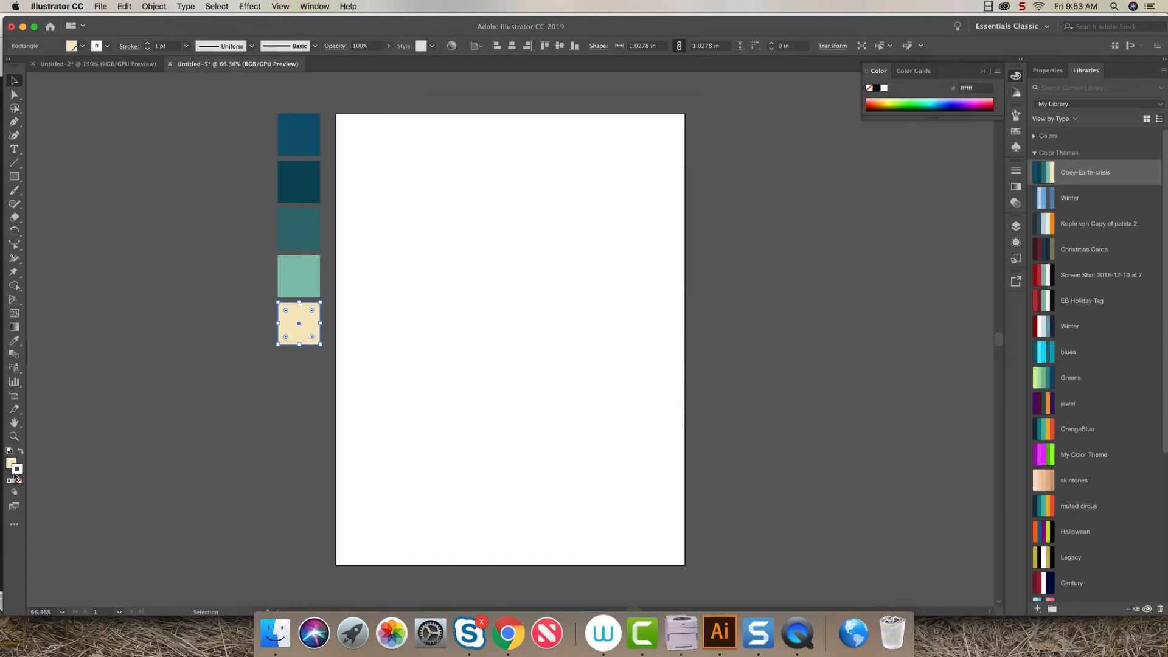
click(286, 383)
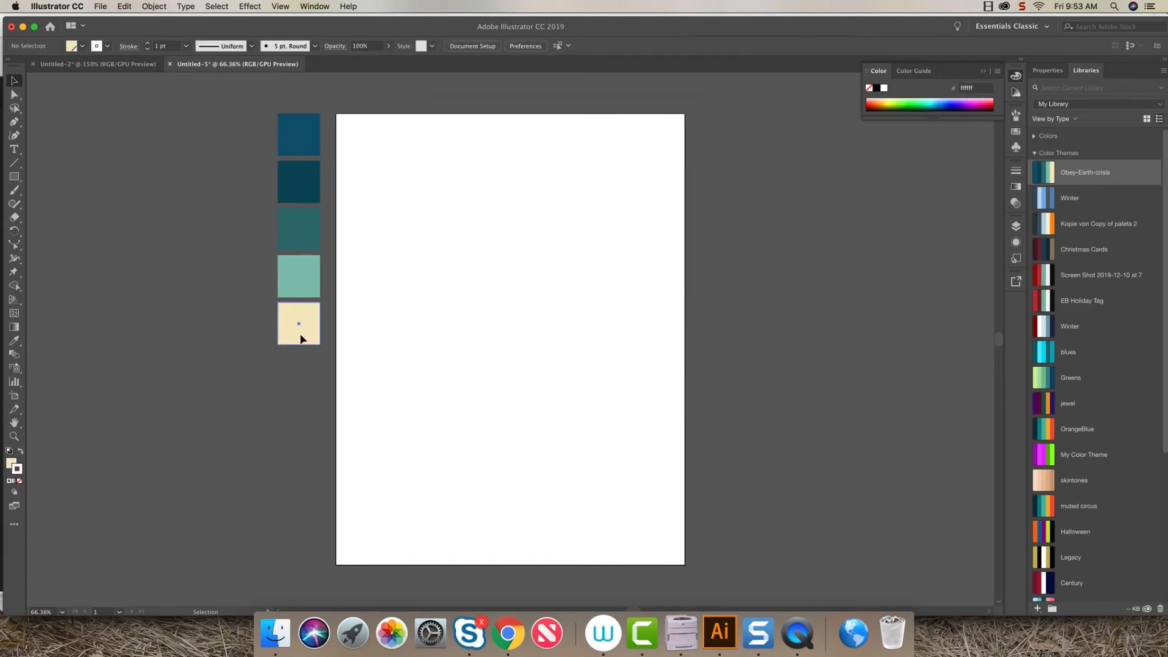
click(303, 336)
click(306, 397)
click(308, 341)
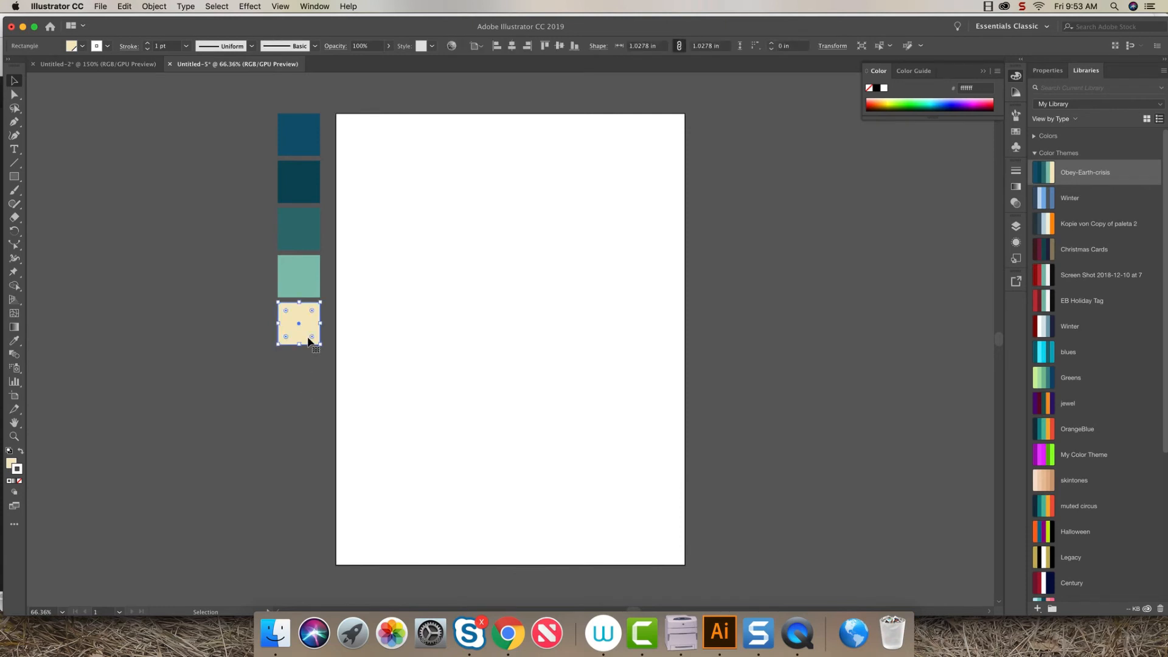
Create another swatch color group from all five squares, including the white stroke, keeping the default name and the global and tint options.
click(1016, 132)
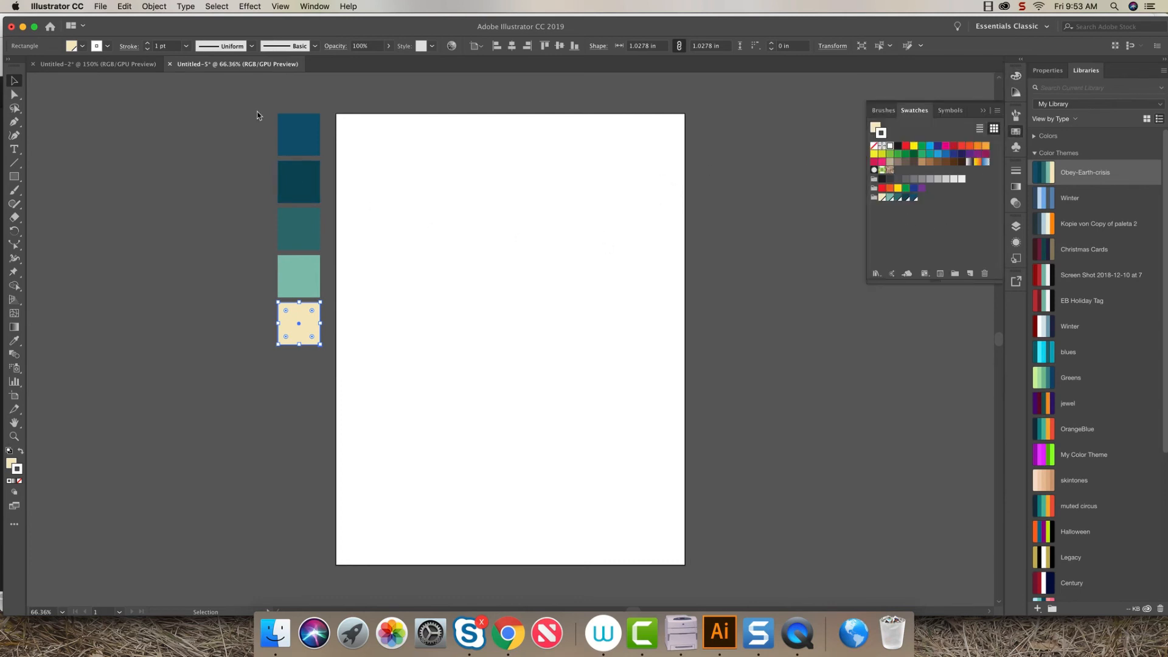
drag(257, 114, 328, 391)
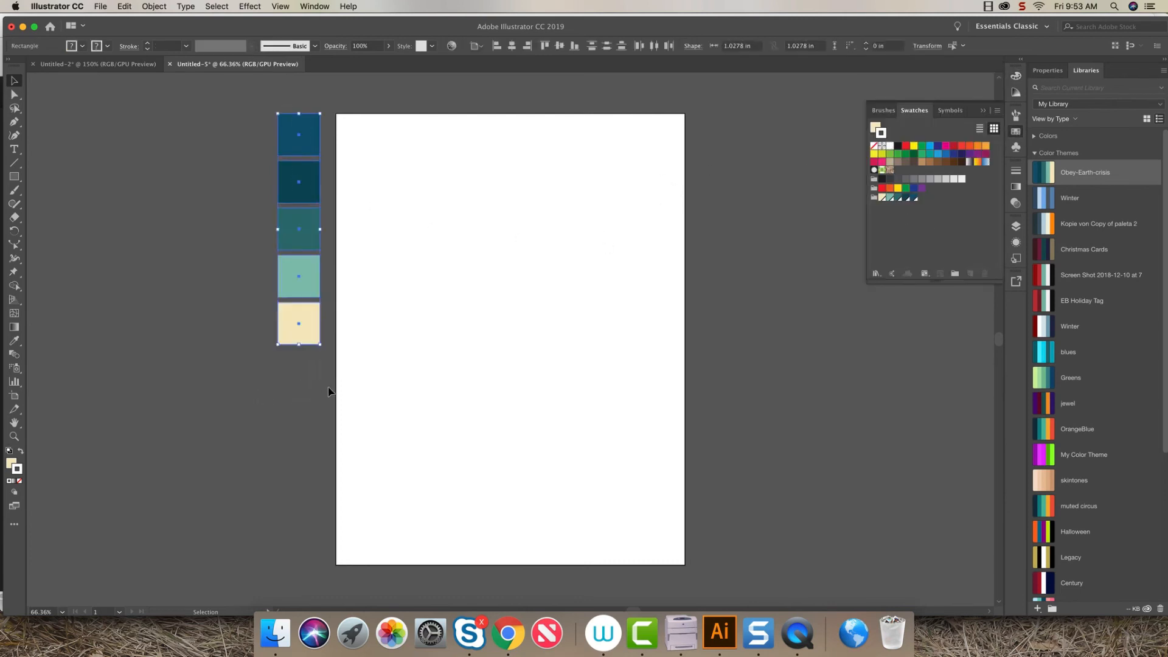
click(955, 274)
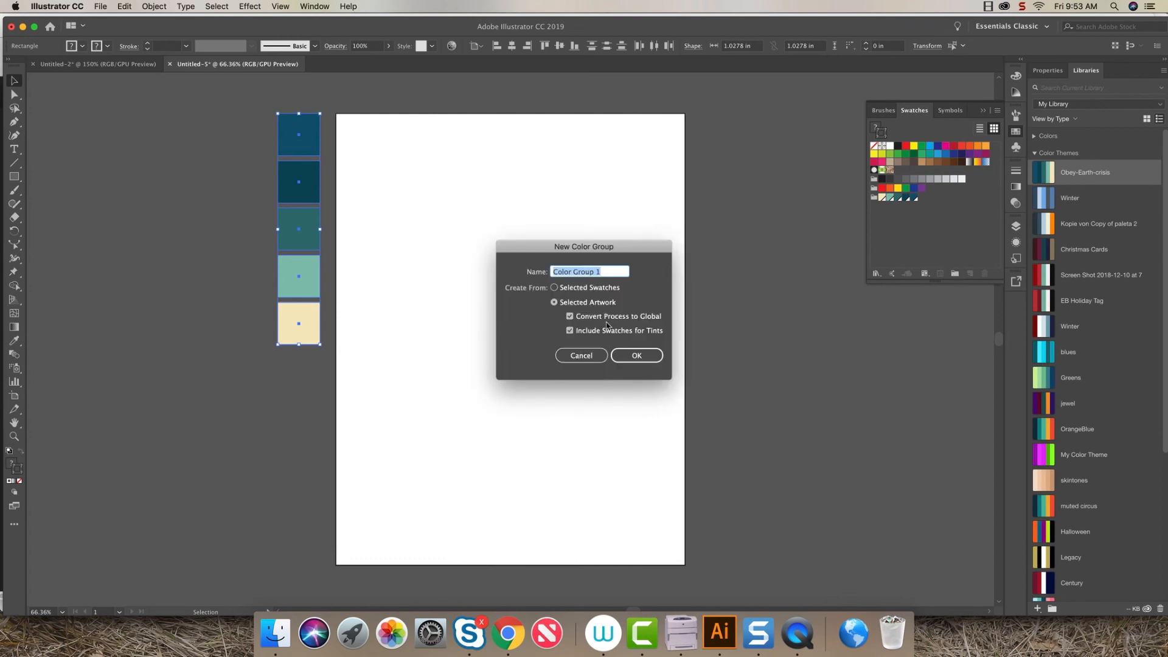
click(640, 355)
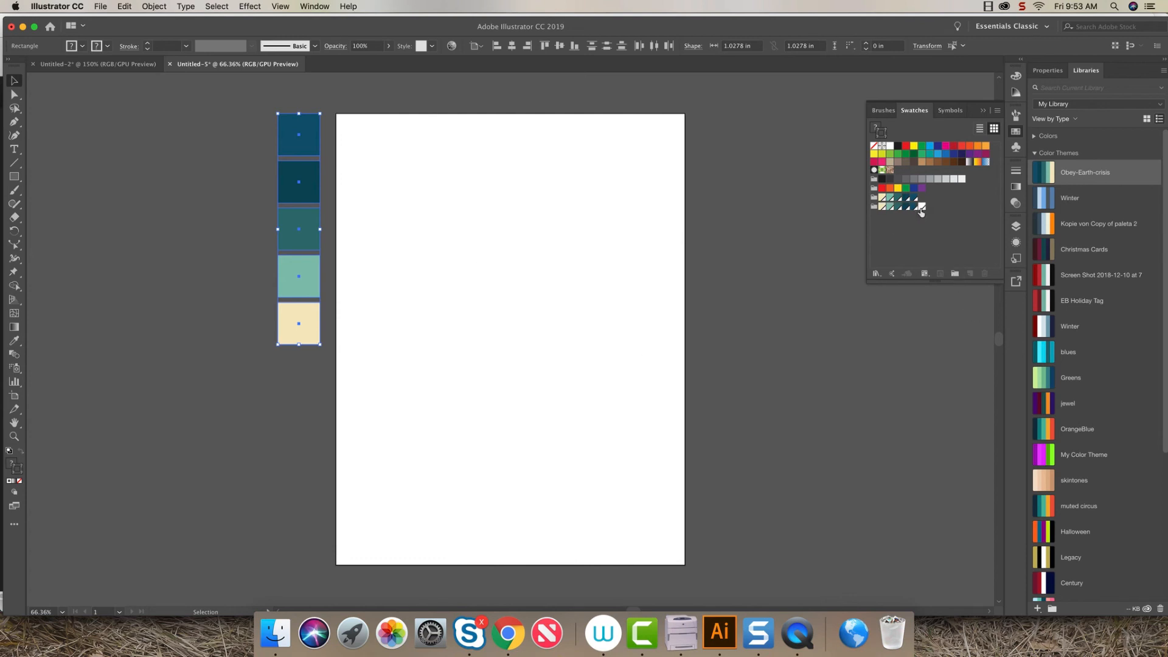